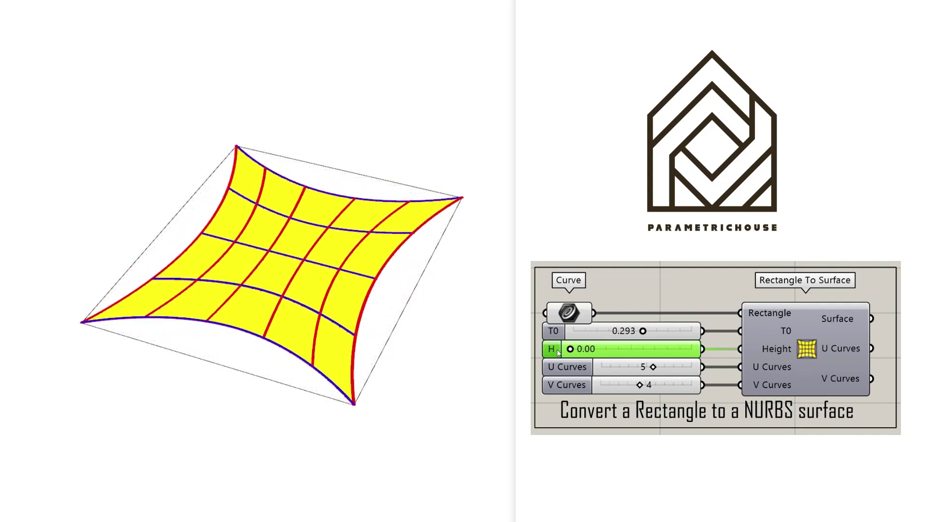
# Step: Set the Rectangle To Surface height to 63.30 and its U curve count to 8
pyautogui.moveTo(571, 349); pyautogui.dragTo(646, 347)
pyautogui.moveTo(391, 323); pyautogui.dragTo(375, 341, button='right')
pyautogui.moveTo(653, 367); pyautogui.dragTo(628, 366)
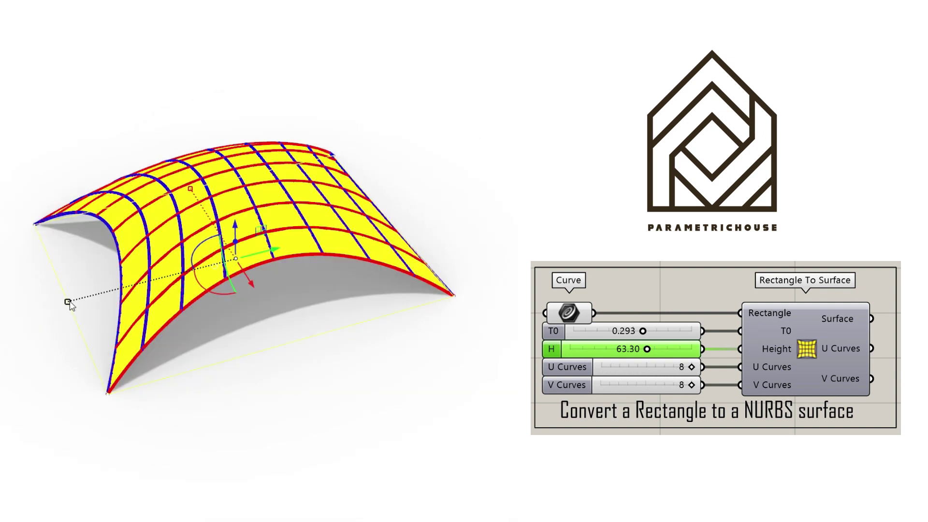
# Step: Scale the base rectangle by its side to change the surface's width
pyautogui.moveTo(68, 301); pyautogui.dragTo(151, 280)
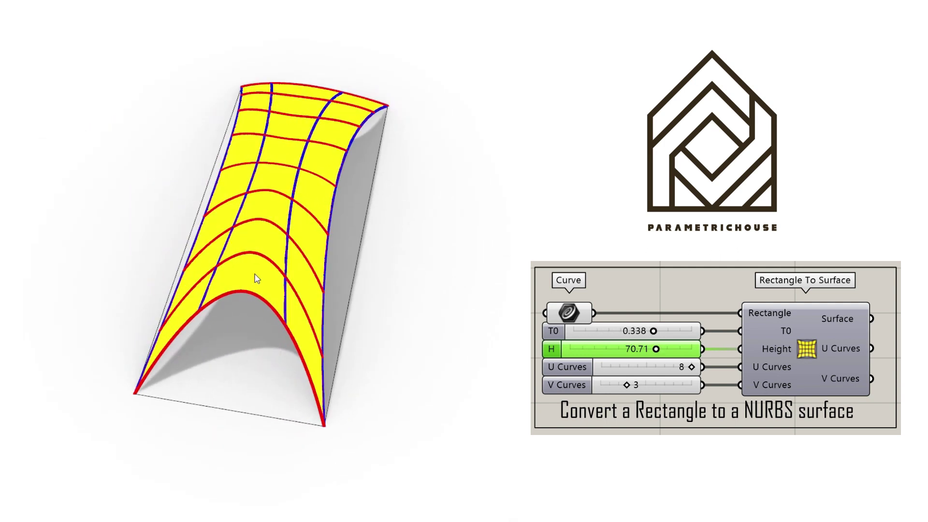
pyautogui.moveTo(256, 278); pyautogui.dragTo(286, 295, button='right')
pyautogui.click(191, 240)
pyautogui.moveTo(174, 240); pyautogui.dragTo(114, 242)
pyautogui.moveTo(240, 277); pyautogui.dragTo(220, 256, button='right')
# Step: Set the V curve count of the surface to 6
pyautogui.moveTo(627, 385); pyautogui.dragTo(649, 382)
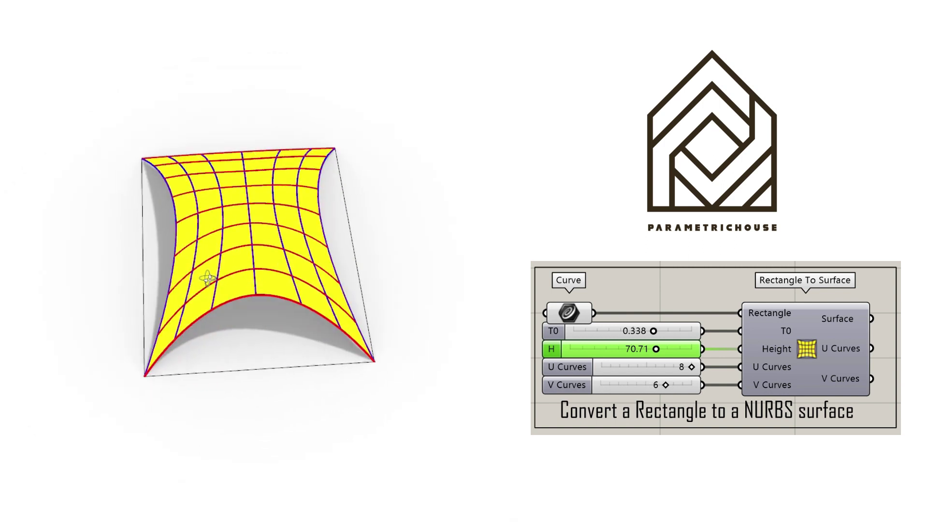
pyautogui.moveTo(209, 273); pyautogui.dragTo(214, 254, button='right')
pyautogui.scroll(3, 210, 206)
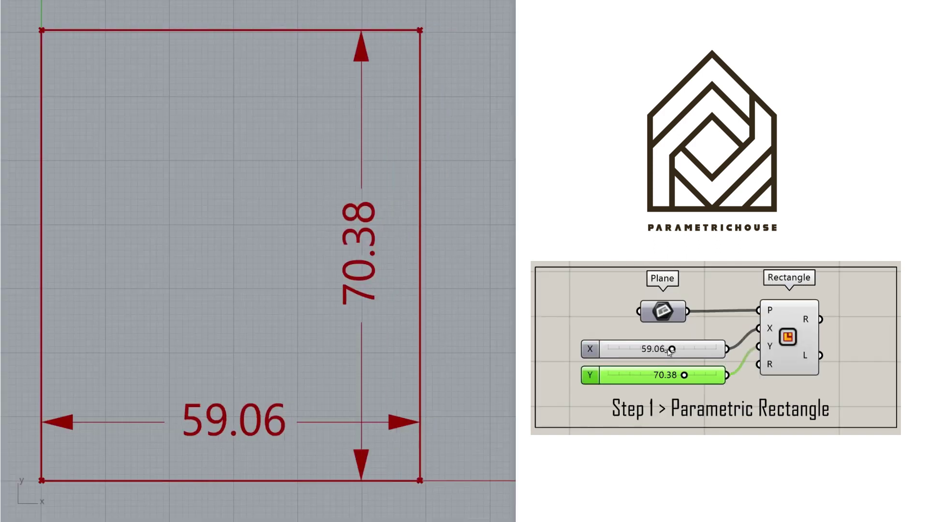
# Step: Set the parametric rectangle's X size to 37.09 and adjust its Y size
pyautogui.moveTo(678, 349); pyautogui.dragTo(648, 350)
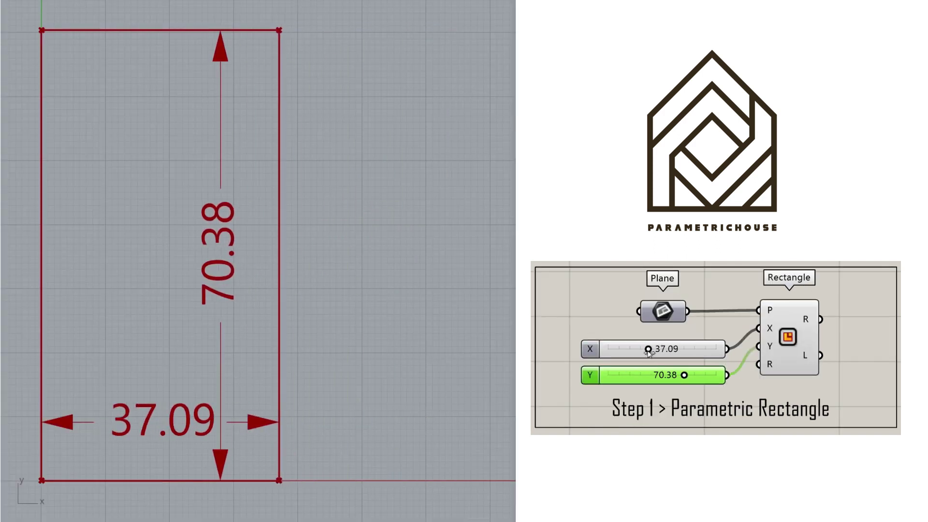
pyautogui.moveTo(682, 382)
pyautogui.mouseDown()
pyautogui.moveTo(648, 376)
pyautogui.moveTo(677, 376)
pyautogui.moveTo(679, 350)
pyautogui.moveTo(695, 376)
pyautogui.moveTo(669, 375)
pyautogui.moveTo(618, 348)
pyautogui.moveTo(680, 349)
pyautogui.moveTo(673, 377)
pyautogui.moveTo(688, 377)
pyautogui.mouseUp()
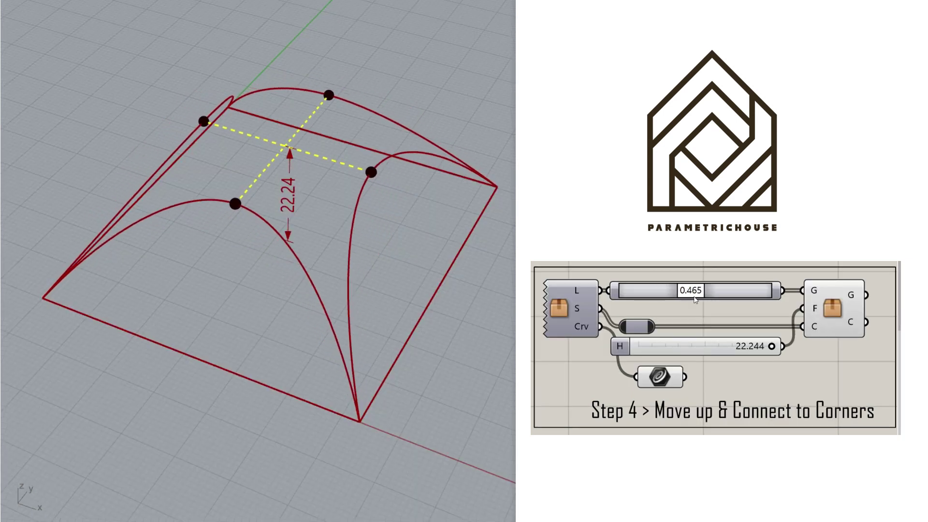
# Step: Set the curve evaluation parameter to 0.000 and lower the height H of the raised midpoints
pyautogui.moveTo(660, 298); pyautogui.dragTo(630, 300)
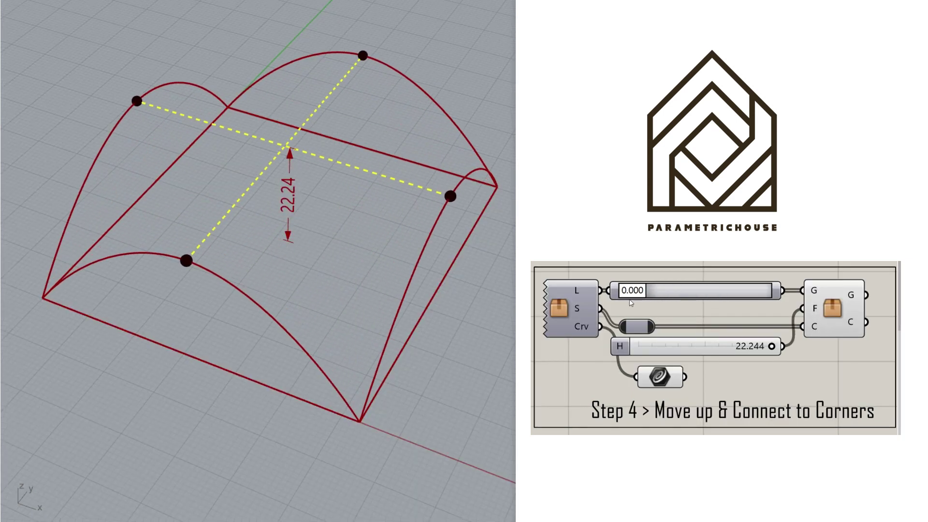
pyautogui.moveTo(771, 346)
pyautogui.mouseDown()
pyautogui.moveTo(687, 348)
pyautogui.moveTo(759, 346)
pyautogui.mouseUp()
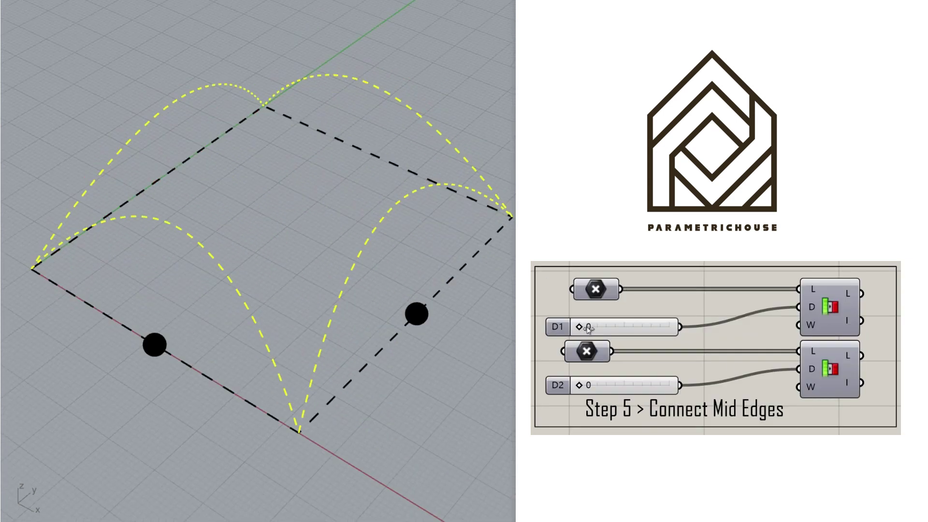
# Step: Vary the D1 and D2 values of the two mid-edge lists, returning D1 to 0
pyautogui.moveTo(579, 327); pyautogui.dragTo(662, 329)
pyautogui.moveTo(589, 387); pyautogui.dragTo(669, 386)
pyautogui.moveTo(668, 326); pyautogui.dragTo(579, 326)
pyautogui.moveTo(669, 386); pyautogui.dragTo(643, 385)
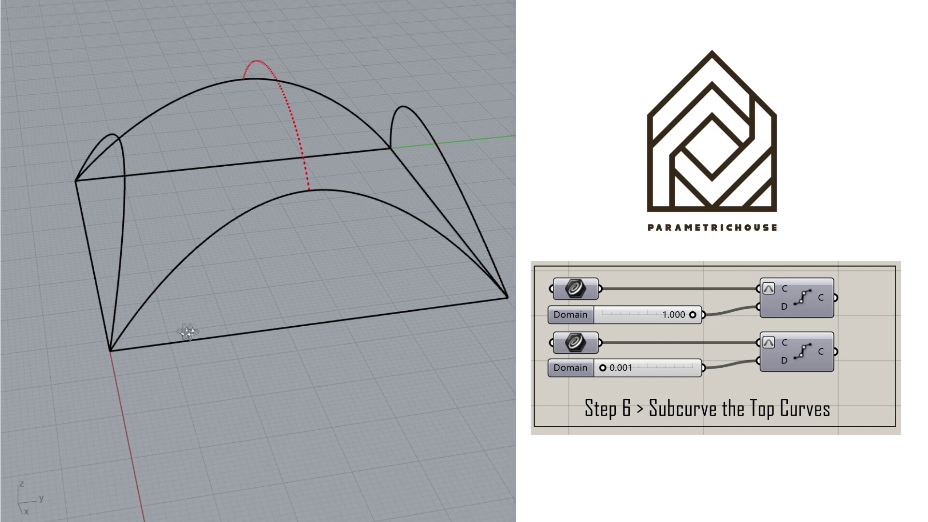
# Step: Increase the domain of the second top curve to extend its subcurve
pyautogui.moveTo(187, 333); pyautogui.dragTo(432, 366, button='right')
pyautogui.moveTo(692, 370); pyautogui.dragTo(701, 369)
pyautogui.moveTo(339, 338); pyautogui.dragTo(240, 352, button='right')
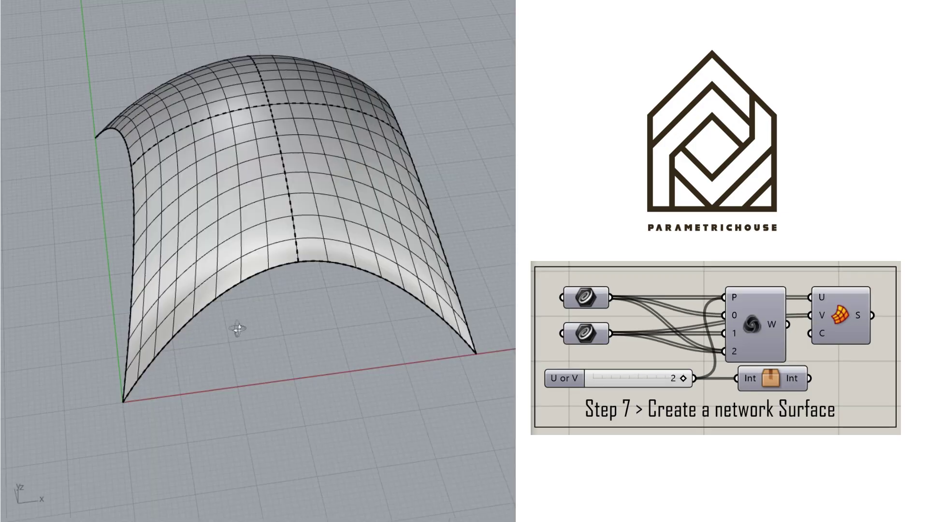
pyautogui.moveTo(237, 327); pyautogui.dragTo(320, 331, button='right')
pyautogui.scroll(-3, 288, 250)
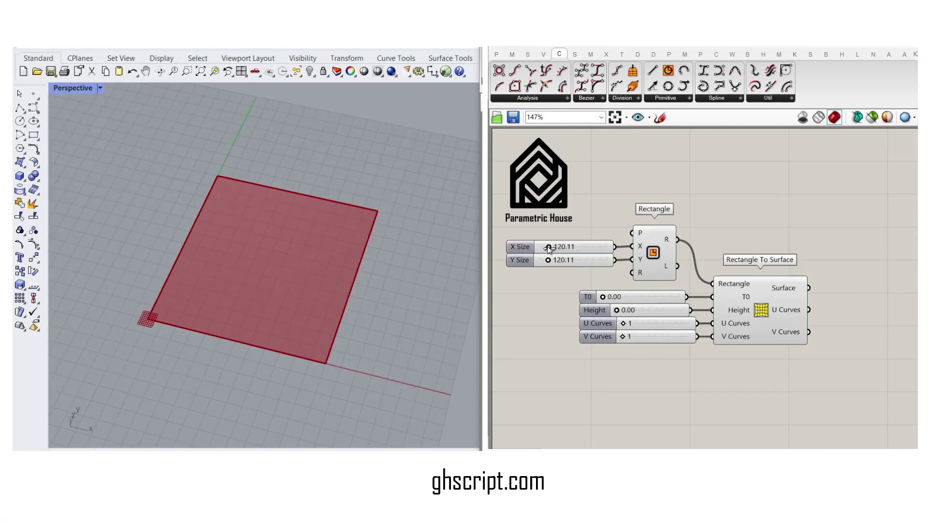
# Step: Shape the surface with X size 126.91, Y size 133.58, T0 0.22, height 39.44, 5 U curves and 4 V curves
pyautogui.moveTo(549, 248); pyautogui.dragTo(555, 261)
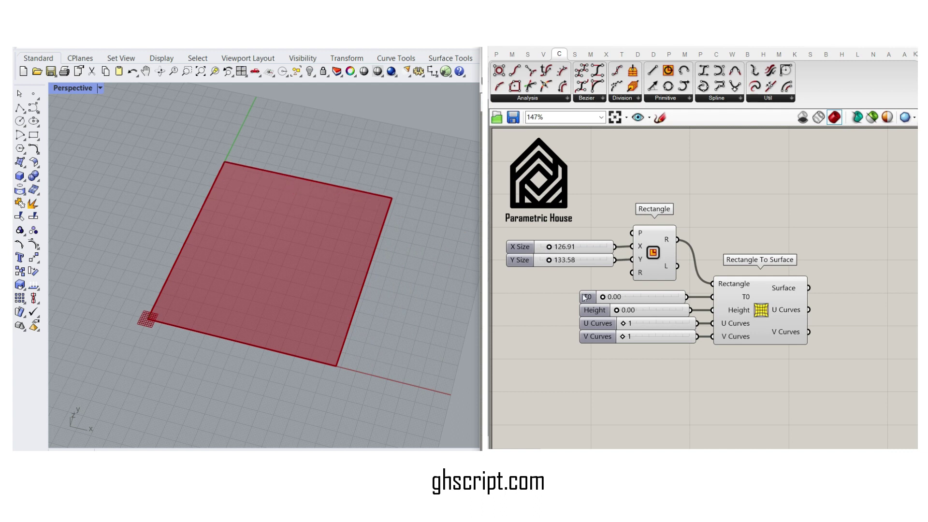
pyautogui.moveTo(600, 297); pyautogui.dragTo(642, 311)
pyautogui.moveTo(343, 310); pyautogui.dragTo(339, 274, button='right')
pyautogui.scroll(3, 328, 257)
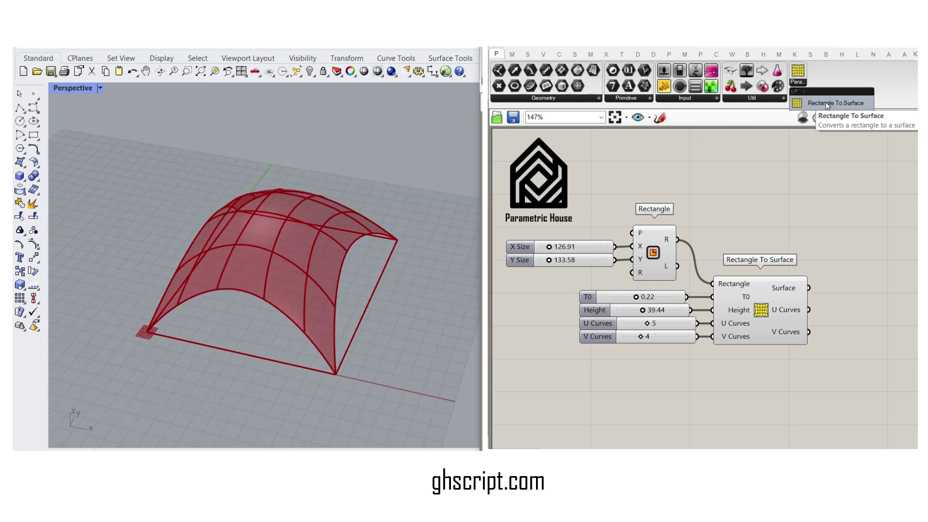
# Step: Place a new Rectangle To Surface component on the canvas and delete the old rectangle definition with its sliders
pyautogui.click(824, 103)
pyautogui.click(837, 261)
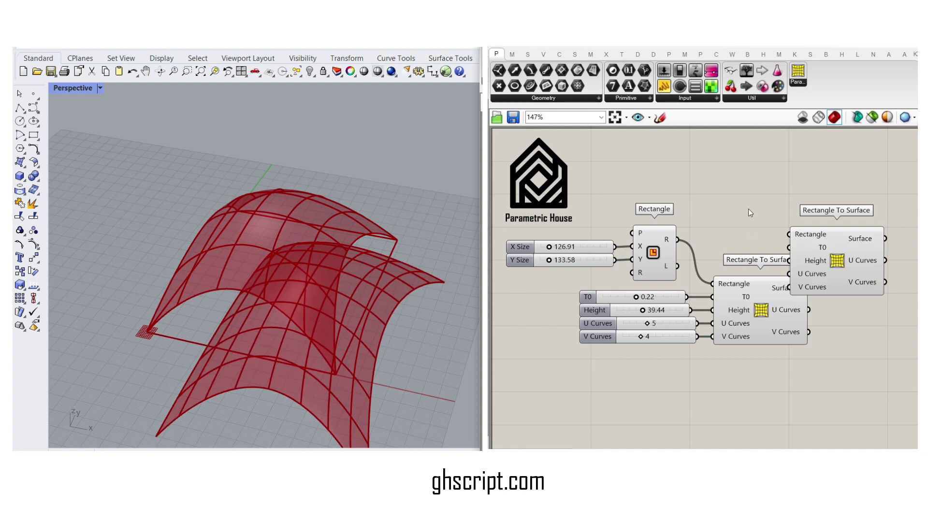
pyautogui.moveTo(751, 205); pyautogui.dragTo(612, 360)
pyautogui.press('Delete')
pyautogui.moveTo(812, 271); pyautogui.dragTo(694, 283)
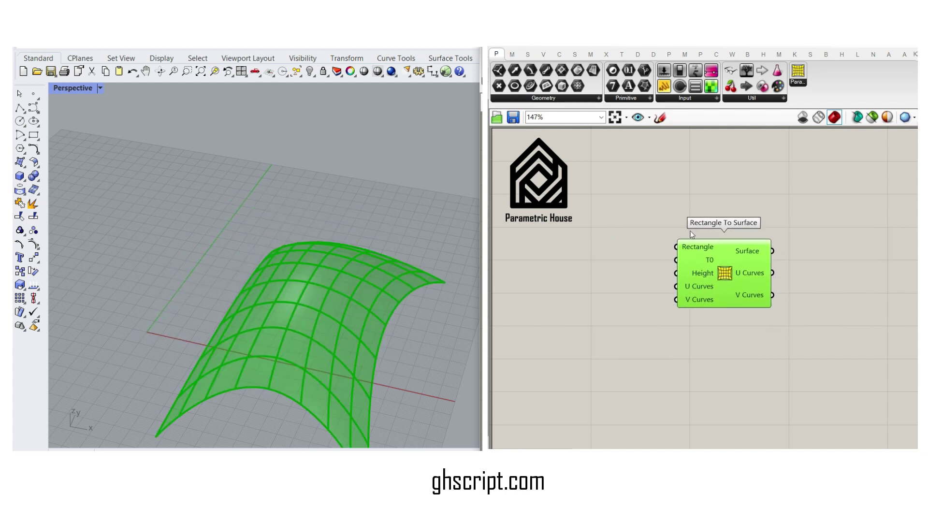
pyautogui.click(637, 276)
# Step: Examine the default surface and the inputs and outputs of the Rectangle To Surface component
pyautogui.scroll(-3, 490, 258)
pyautogui.scroll(-2, 415, 302)
pyautogui.scroll(6, 414, 302)
pyautogui.scroll(-4, 358, 285)
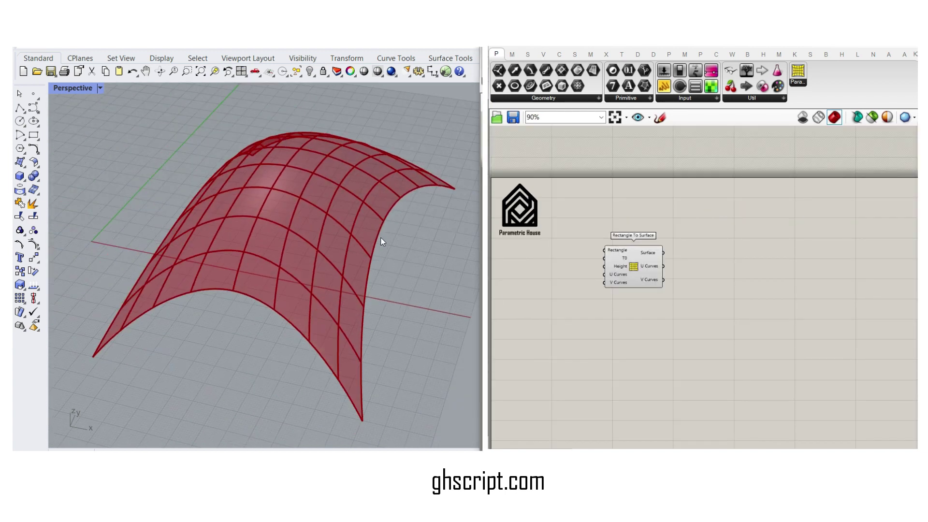
pyautogui.scroll(2, 376, 274)
pyautogui.scroll(3, 601, 249)
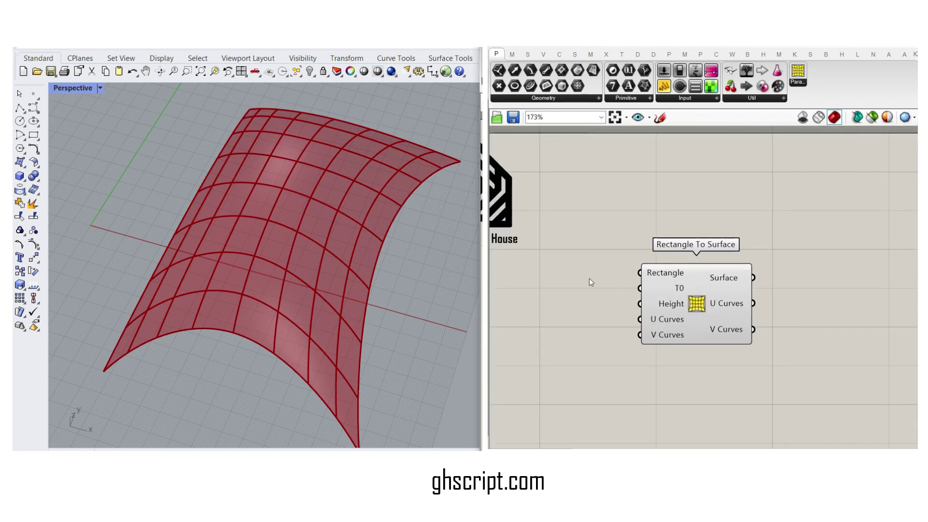
pyautogui.scroll(-3, 290, 275)
pyautogui.scroll(3, 609, 274)
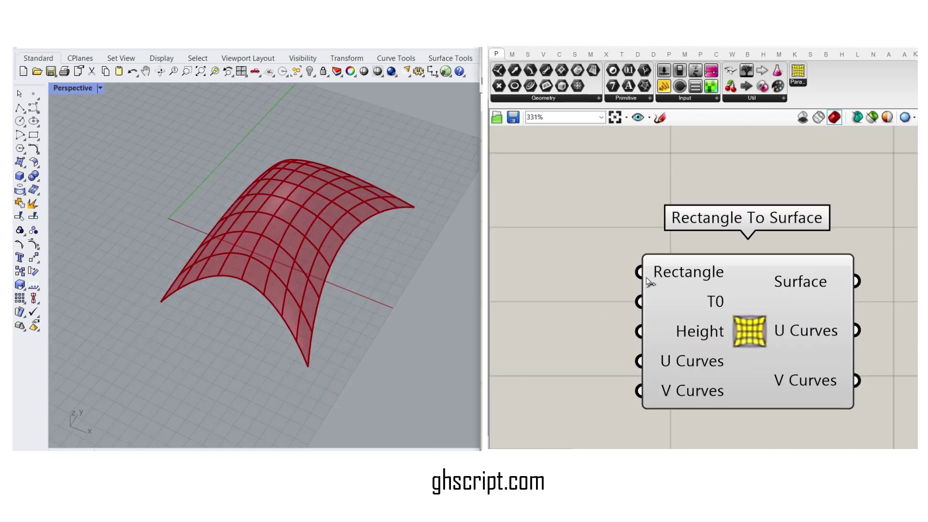
# Step: Extract a separate parameter from the Rectangle input of Rectangle To Surface and delete it
pyautogui.rightClick(676, 270)
pyautogui.click(730, 444)
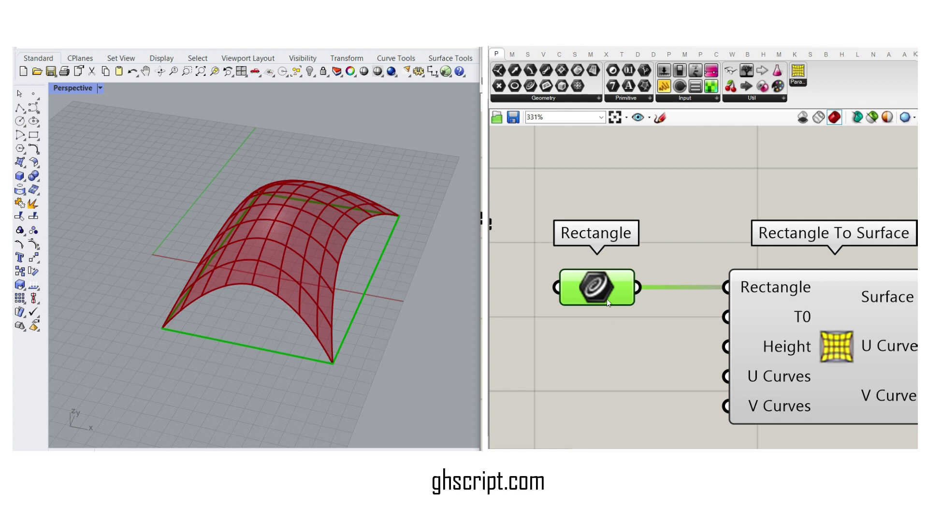
pyautogui.moveTo(608, 303); pyautogui.dragTo(605, 287)
pyautogui.press('Delete')
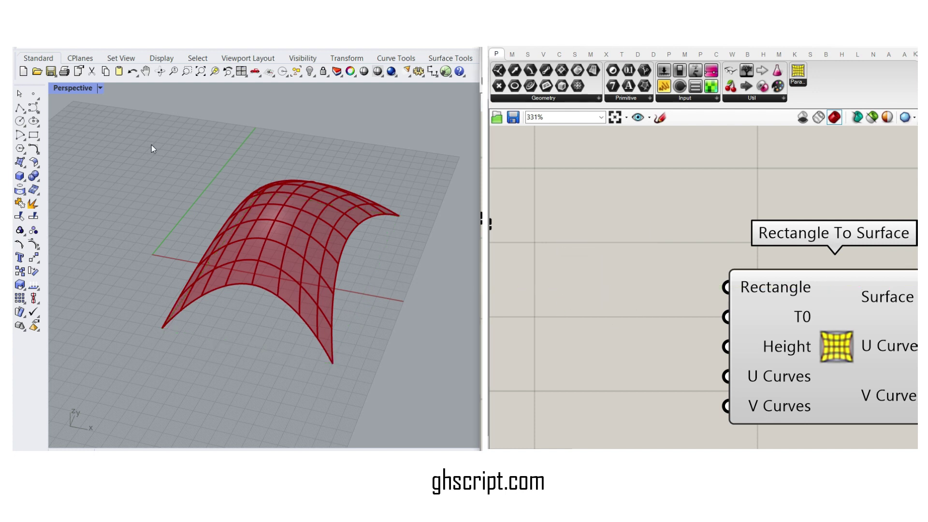
# Step: Draw a corner-to-corner rectangle on the ground plane around the surface preview
pyautogui.click(32, 136)
pyautogui.click(312, 369)
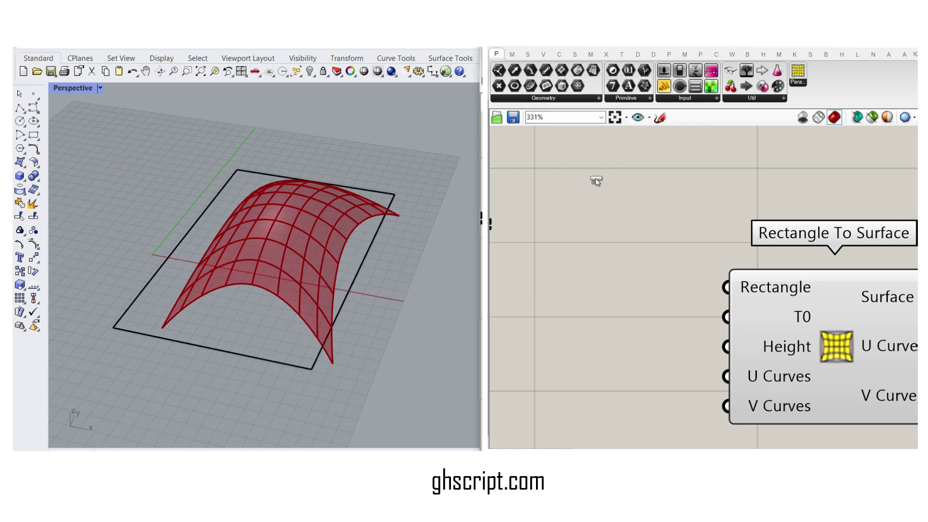
# Step: Add a Curve parameter that references the drawn rectangle and connect it to the Rectangle input
pyautogui.moveTo(597, 181); pyautogui.dragTo(606, 274)
pyautogui.rightClick(607, 274)
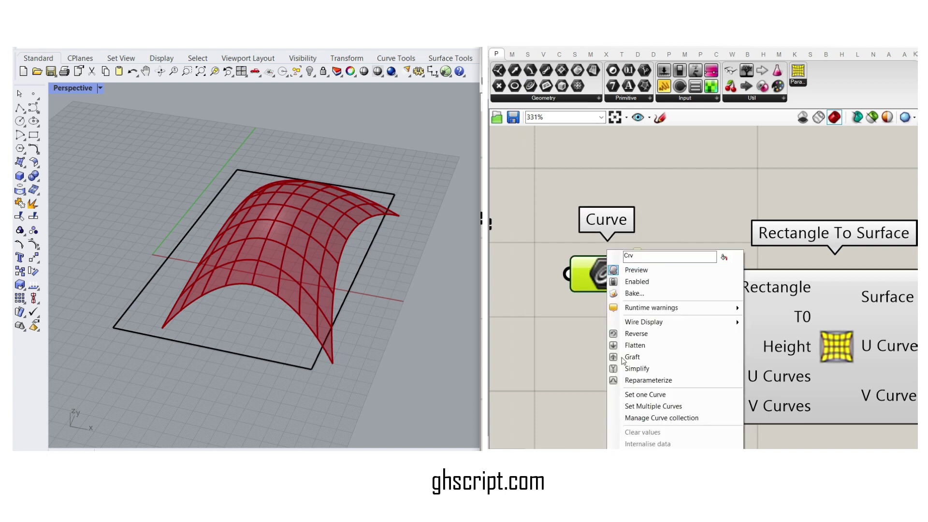
pyautogui.click(649, 394)
pyautogui.click(372, 248)
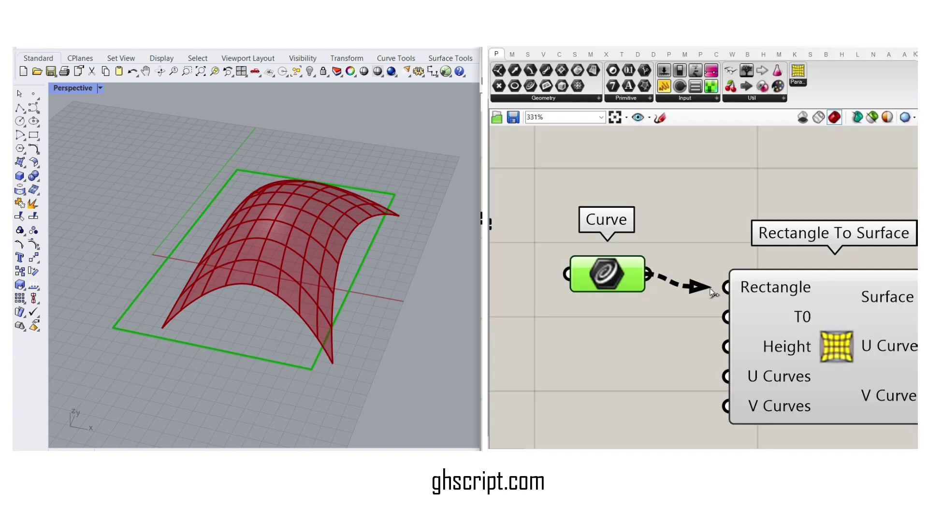
pyautogui.moveTo(742, 294); pyautogui.dragTo(741, 294)
# Step: Scale the drawn rectangle by its side and front edges to change the surface's proportions
pyautogui.click(354, 283)
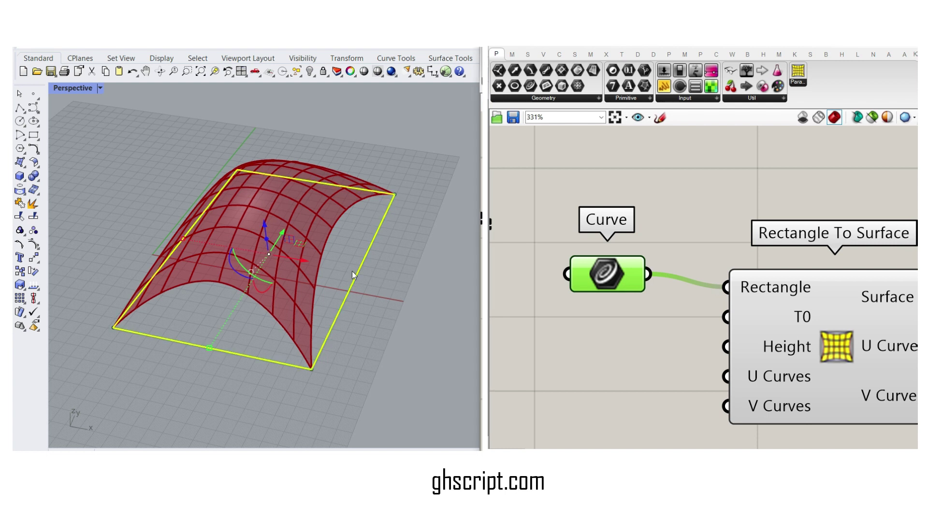
pyautogui.scroll(-3, 254, 262)
pyautogui.moveTo(235, 247); pyautogui.dragTo(220, 245)
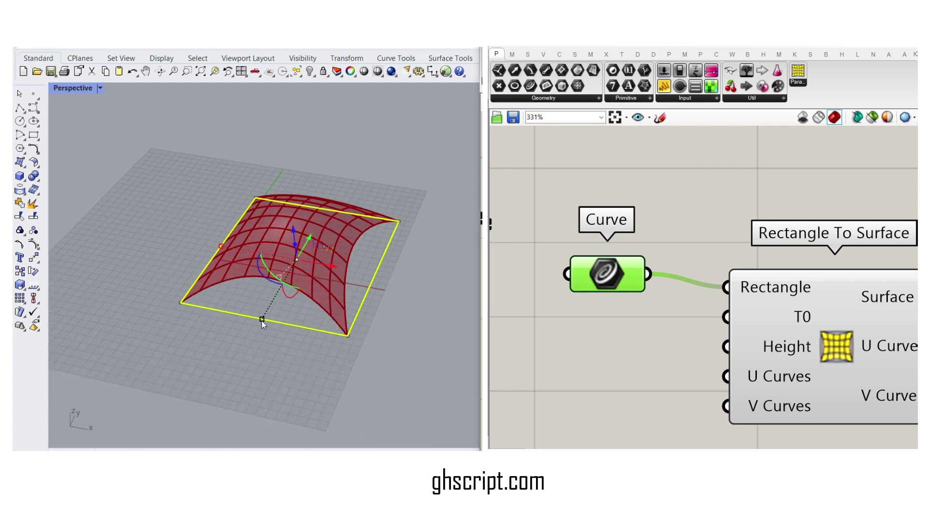
pyautogui.moveTo(262, 320); pyautogui.dragTo(257, 331)
pyautogui.click(272, 355)
pyautogui.moveTo(272, 355)
pyautogui.mouseDown(button='right')
pyautogui.moveTo(297, 294)
pyautogui.moveTo(269, 282)
pyautogui.moveTo(267, 349)
pyautogui.mouseUp(button='right')
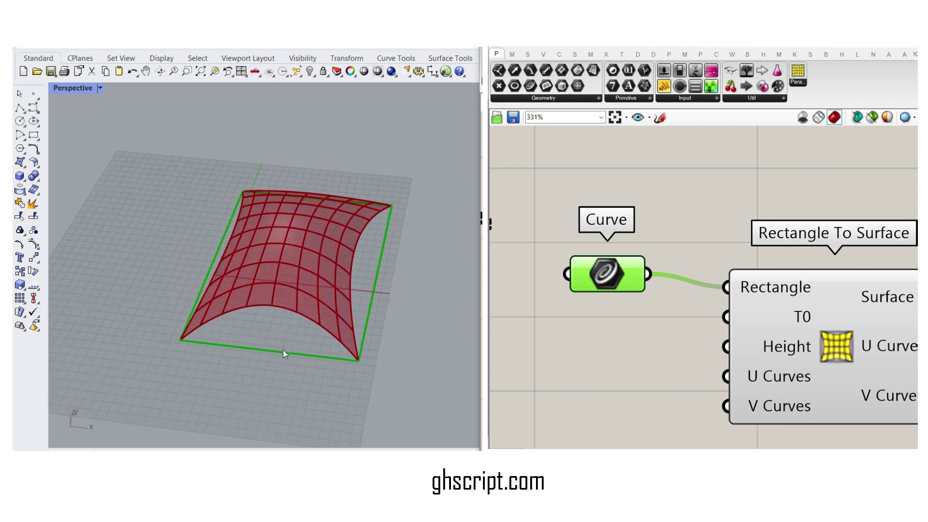
pyautogui.scroll(2, 360, 252)
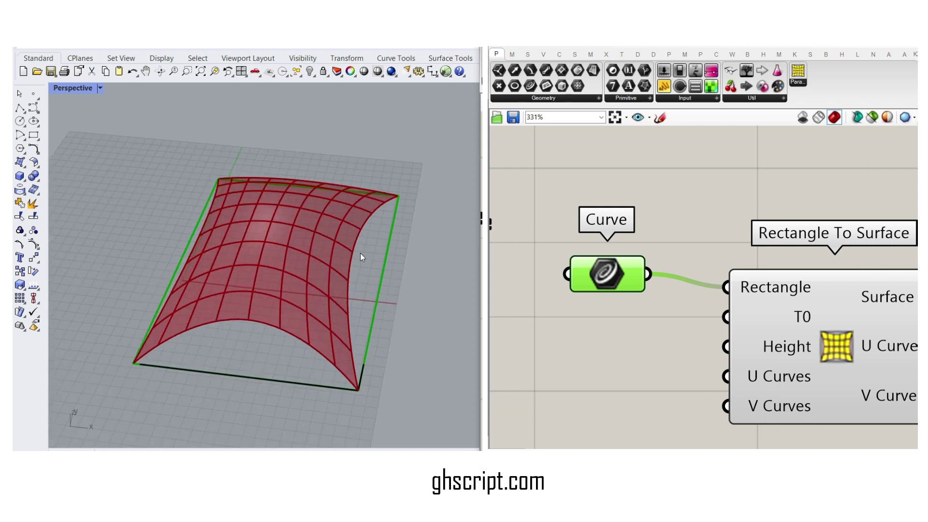
# Step: Turn on the rectangle's control points and move its front-left corner point
pyautogui.click(237, 376)
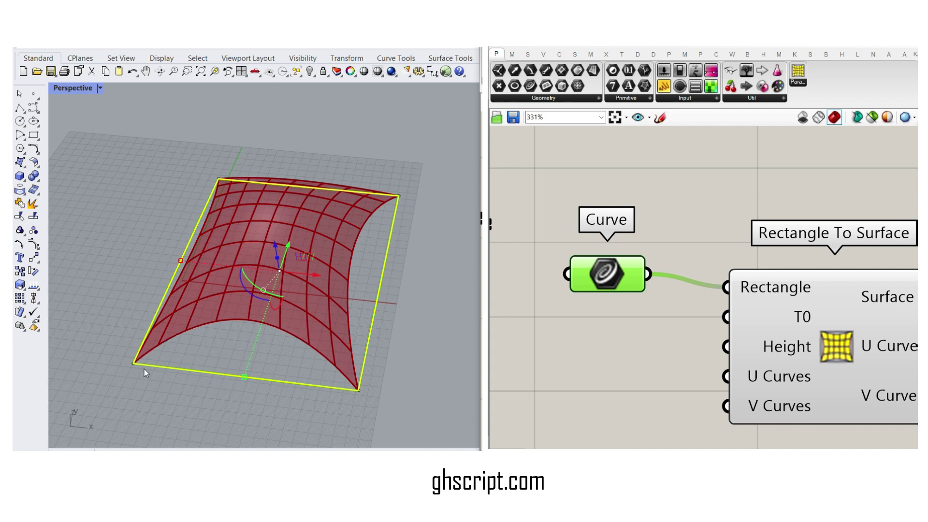
pyautogui.click(36, 246)
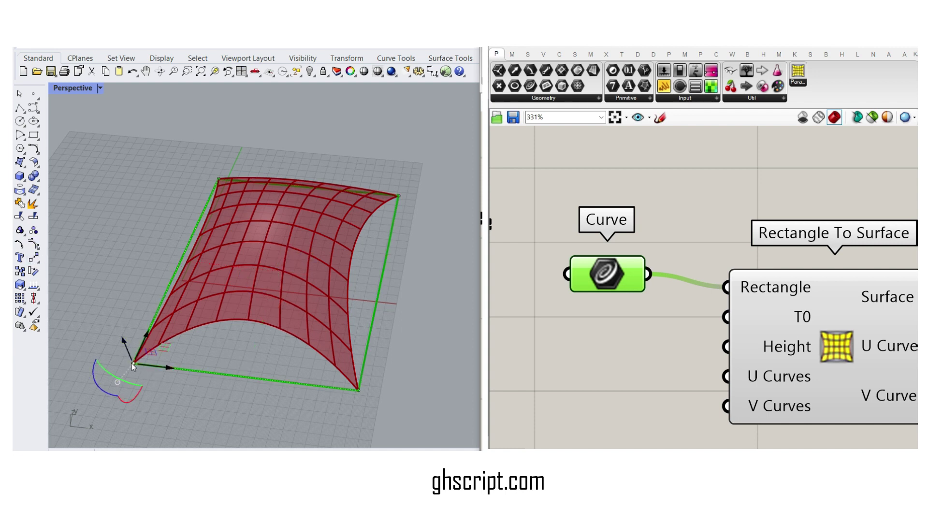
pyautogui.moveTo(202, 370); pyautogui.dragTo(229, 332, button='right')
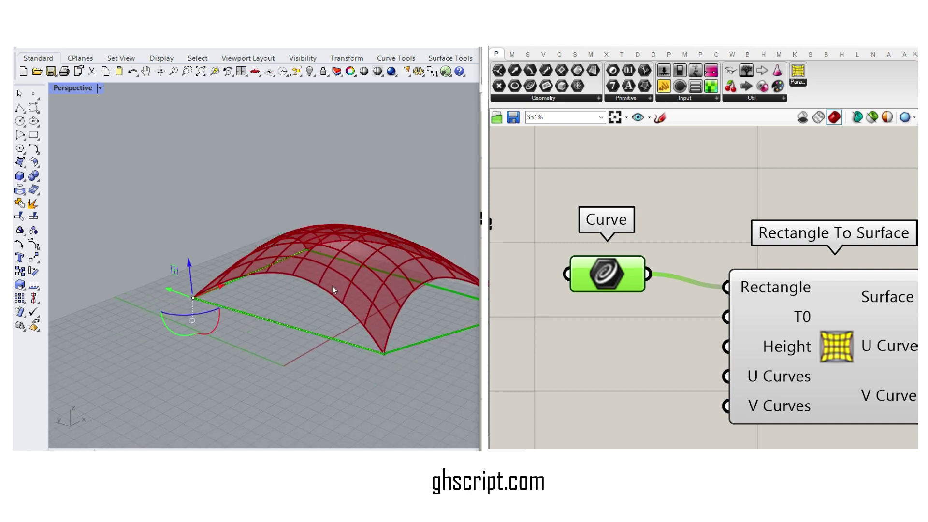
pyautogui.moveTo(332, 288); pyautogui.dragTo(247, 289, button='right')
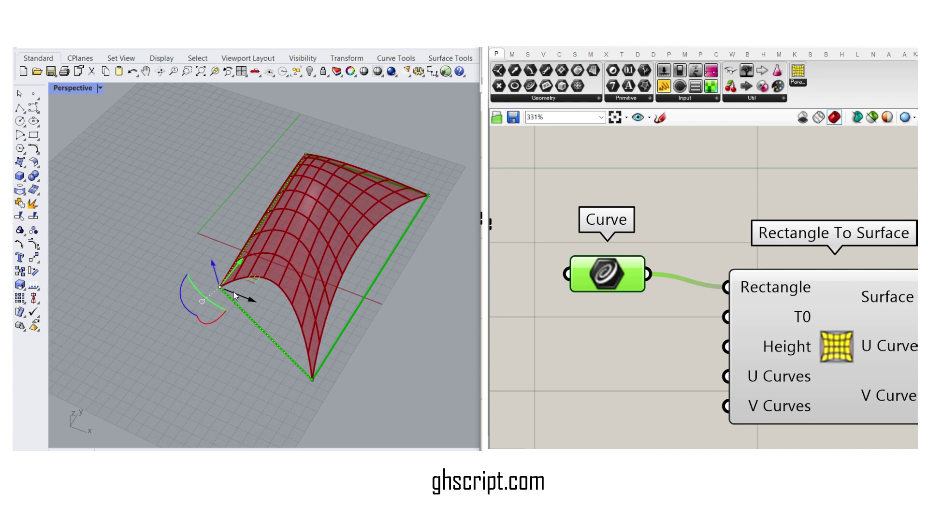
pyautogui.moveTo(234, 291); pyautogui.dragTo(175, 289)
pyautogui.click(190, 219)
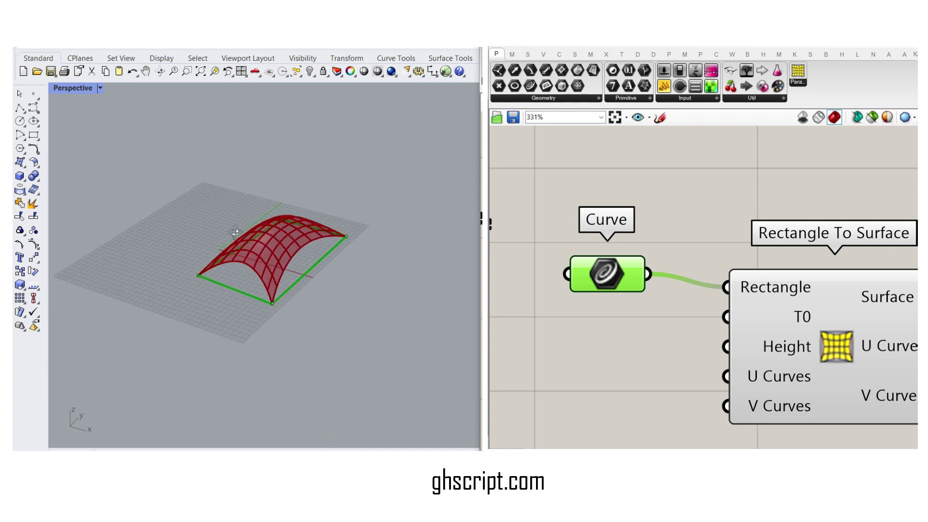
pyautogui.scroll(4, 234, 230)
# Step: Open the Rectangle To Surface cluster to reach its internal definition
pyautogui.moveTo(778, 293); pyautogui.dragTo(650, 265, button='right')
pyautogui.scroll(-1, 650, 266)
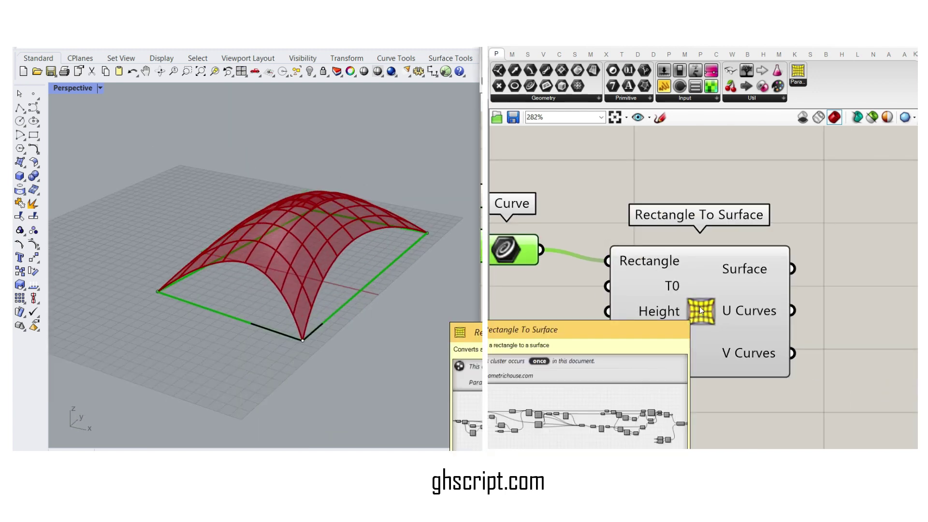
pyautogui.doubleClick(700, 306)
pyautogui.scroll(4, 618, 300)
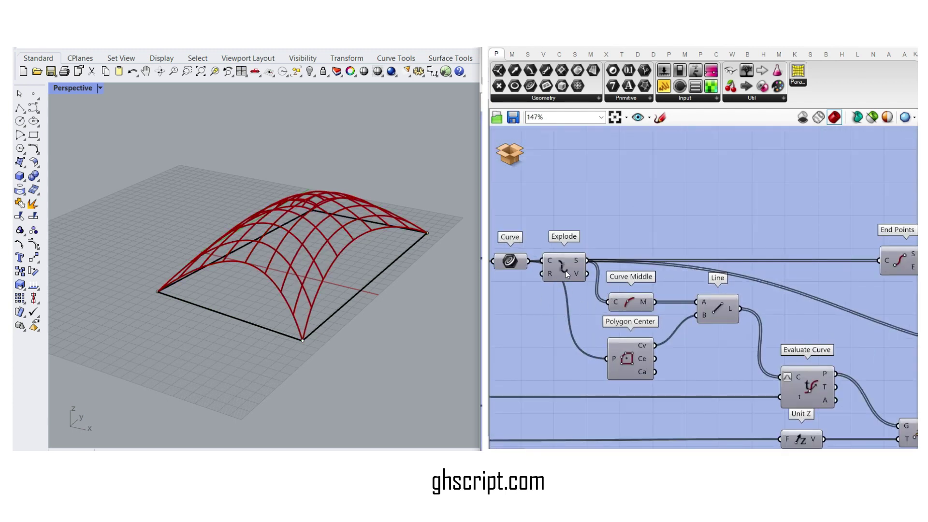
# Step: Turn on the preview of the Explode component inside the cluster and select it
pyautogui.rightClick(560, 262)
pyautogui.click(580, 283)
pyautogui.click(571, 272)
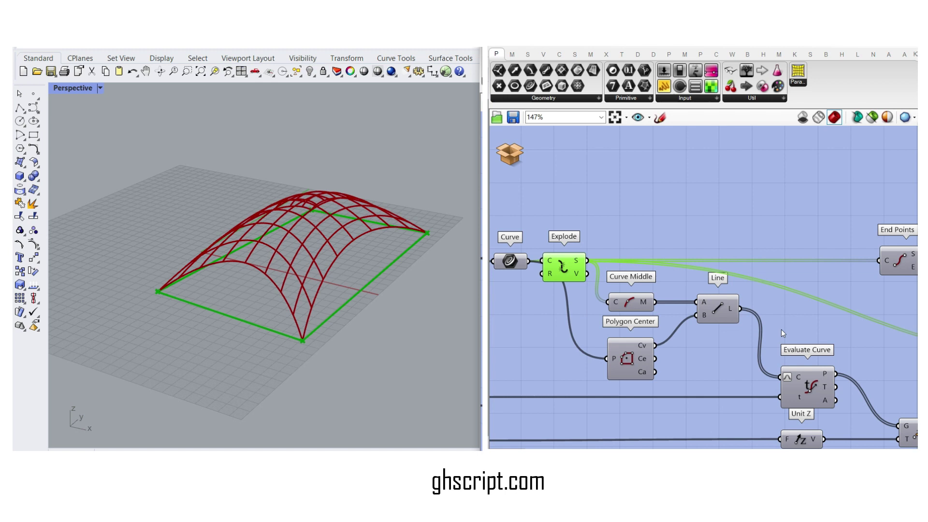
# Step: Turn on the preview of the Line component between Curve Middle and Polygon Center and select it to inspect its lines
pyautogui.moveTo(781, 329); pyautogui.dragTo(660, 313, button='right')
pyautogui.scroll(-1, 661, 312)
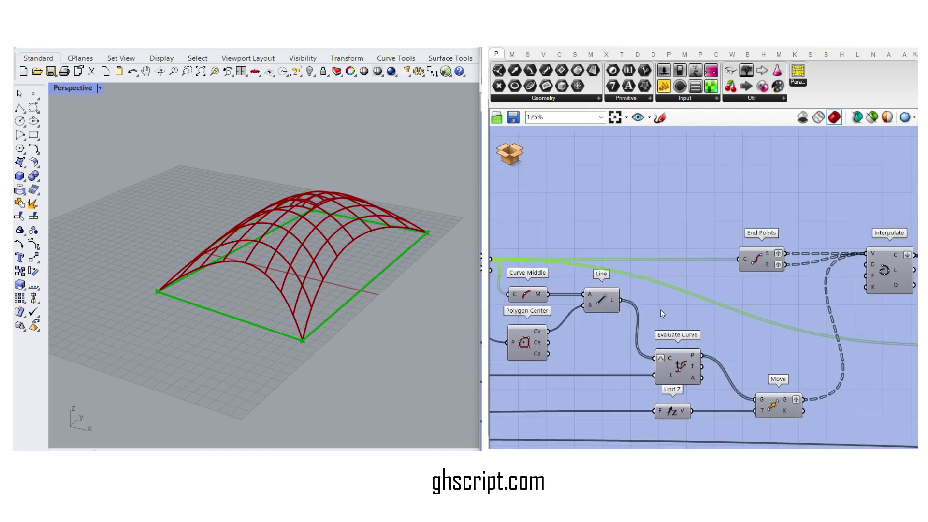
pyautogui.rightClick(599, 296)
pyautogui.click(622, 316)
pyautogui.click(604, 299)
pyautogui.moveTo(306, 232); pyautogui.dragTo(309, 267, button='right')
pyautogui.scroll(4, 309, 267)
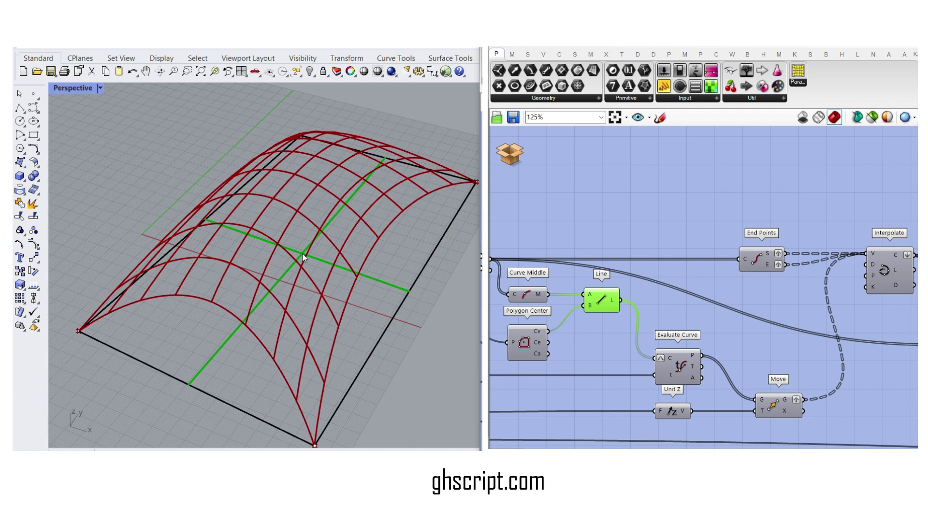
# Step: Turn on the preview of the Move component to show the raised points over the rectangle
pyautogui.moveTo(714, 309); pyautogui.dragTo(628, 261, button='right')
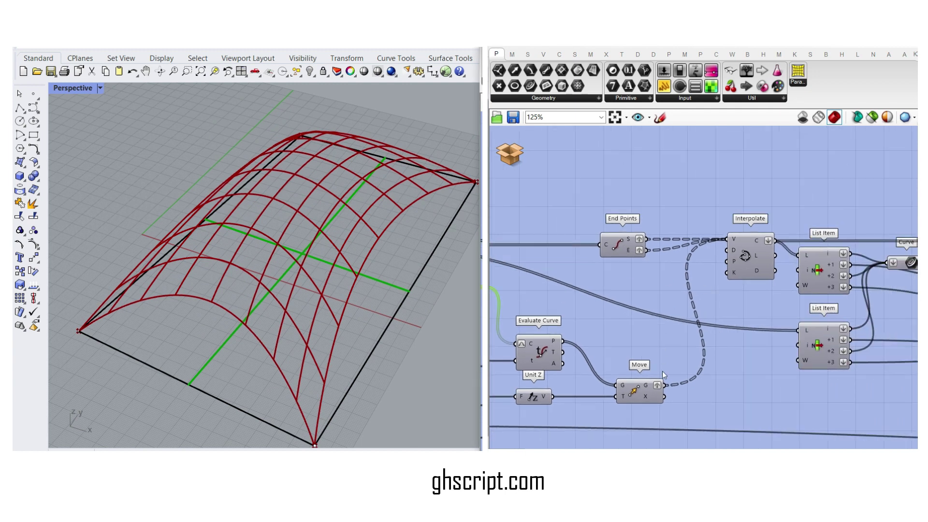
pyautogui.rightClick(634, 390)
pyautogui.moveTo(383, 321); pyautogui.dragTo(223, 256, button='right')
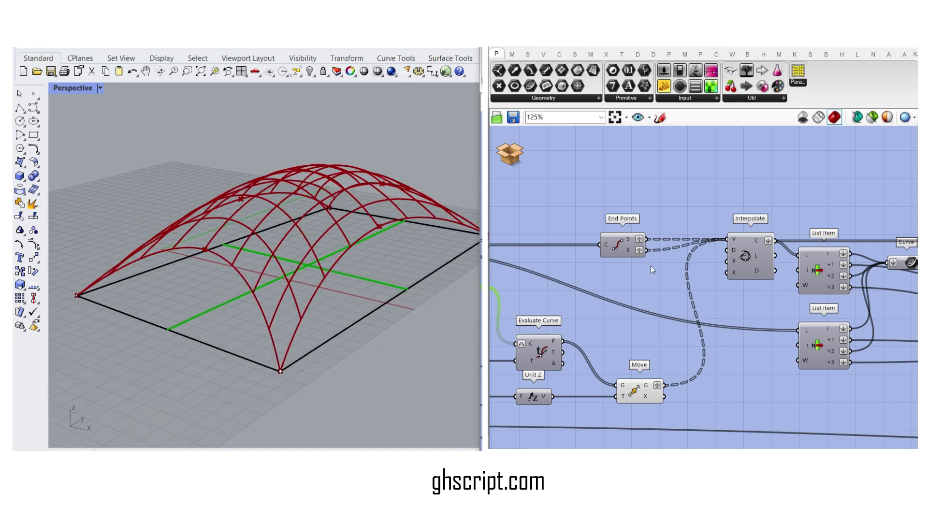
# Step: Turn on the preview of the Interpolate component fed by End Points and Move, and select it to inspect the edge arcs
pyautogui.moveTo(760, 277); pyautogui.dragTo(689, 274, button='right')
pyautogui.rightClick(682, 251)
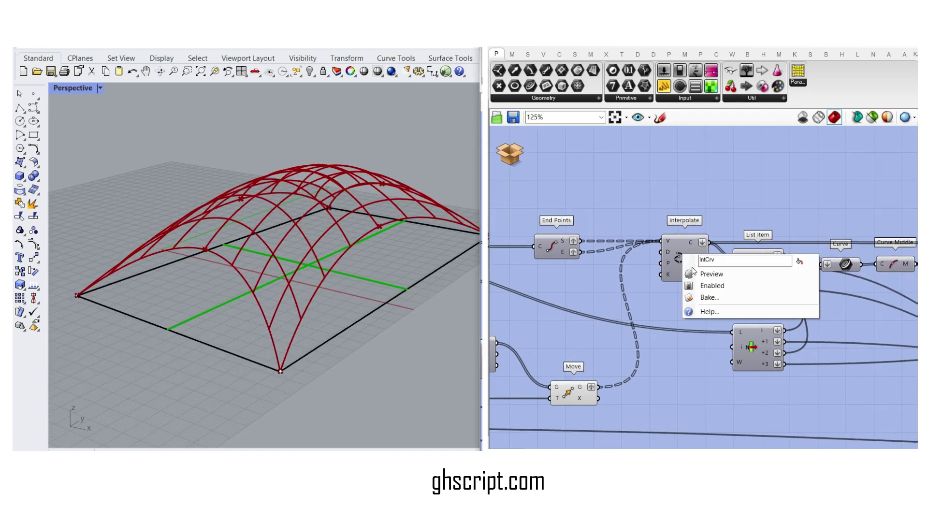
pyautogui.click(693, 274)
pyautogui.click(686, 261)
pyautogui.scroll(-5, 301, 226)
pyautogui.moveTo(300, 226); pyautogui.dragTo(282, 268, button='right')
pyautogui.scroll(4, 302, 228)
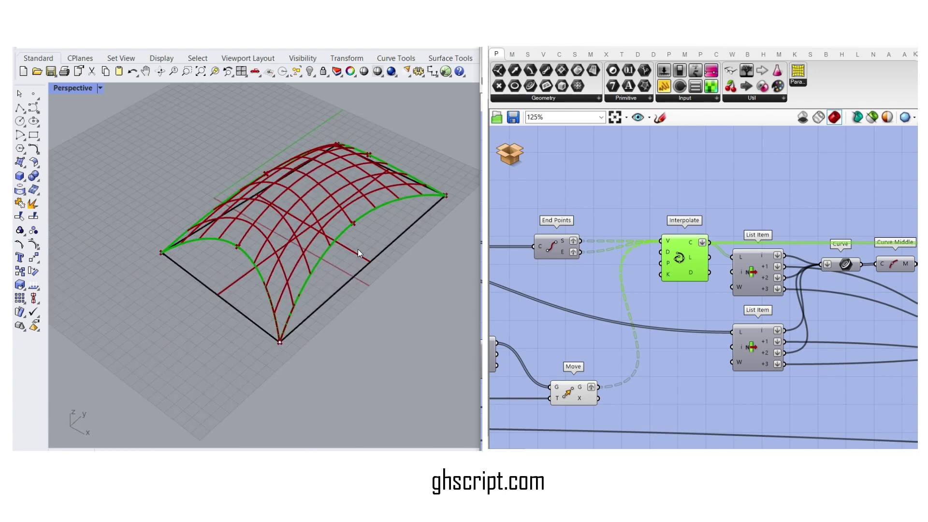
# Step: Preview and select the second Interpolate component after Curve Middle, and examine both ends of its curve against the rectangle
pyautogui.moveTo(809, 286); pyautogui.dragTo(677, 278, button='right')
pyautogui.moveTo(798, 294); pyautogui.dragTo(683, 298, button='right')
pyautogui.rightClick(722, 278)
pyautogui.click(734, 293)
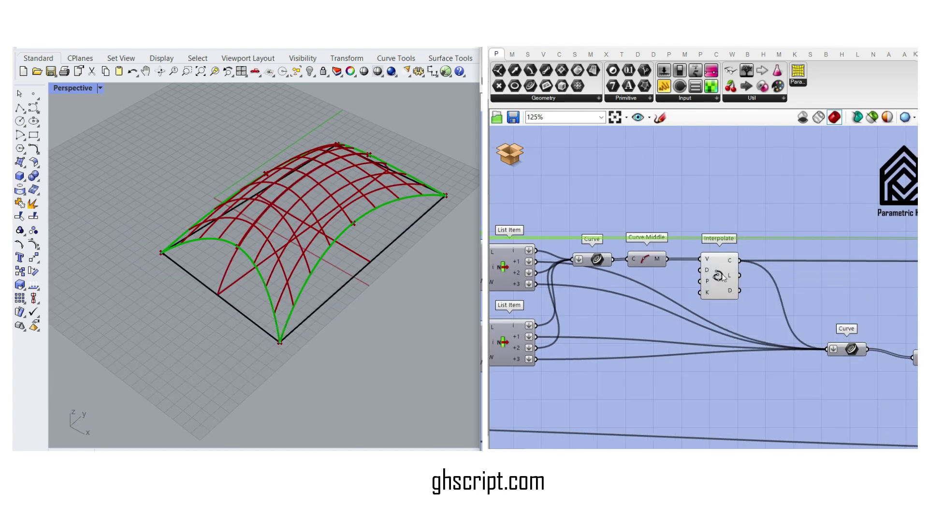
pyautogui.click(718, 276)
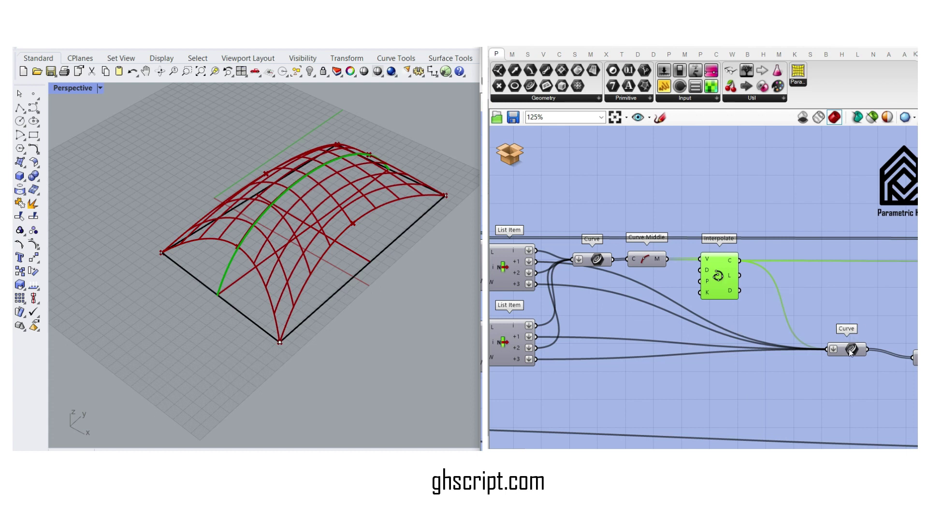
pyautogui.moveTo(225, 221); pyautogui.dragTo(240, 243, button='right')
pyautogui.scroll(4, 241, 243)
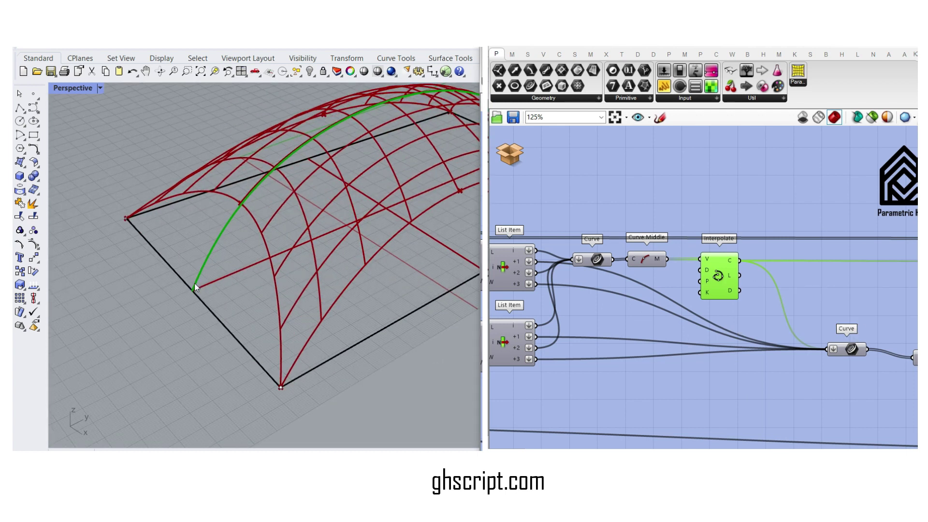
pyautogui.scroll(-4, 190, 290)
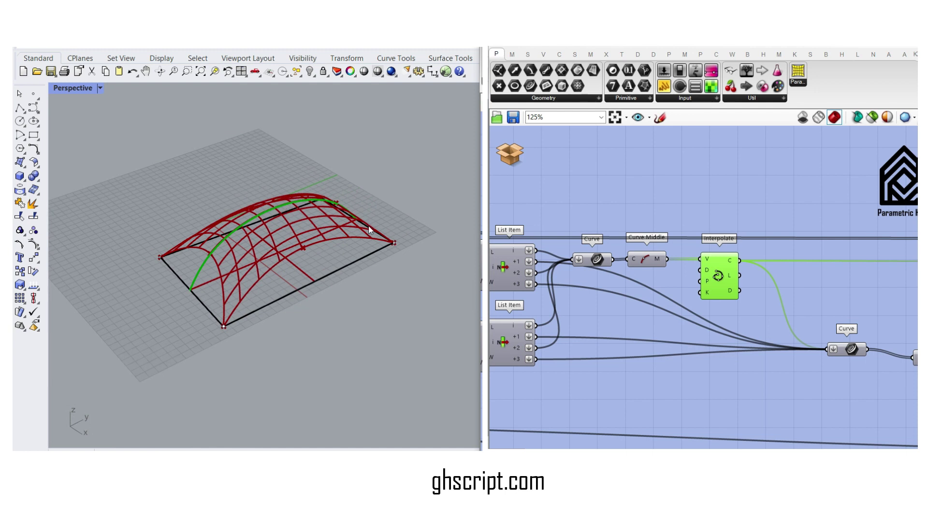
pyautogui.scroll(5, 370, 230)
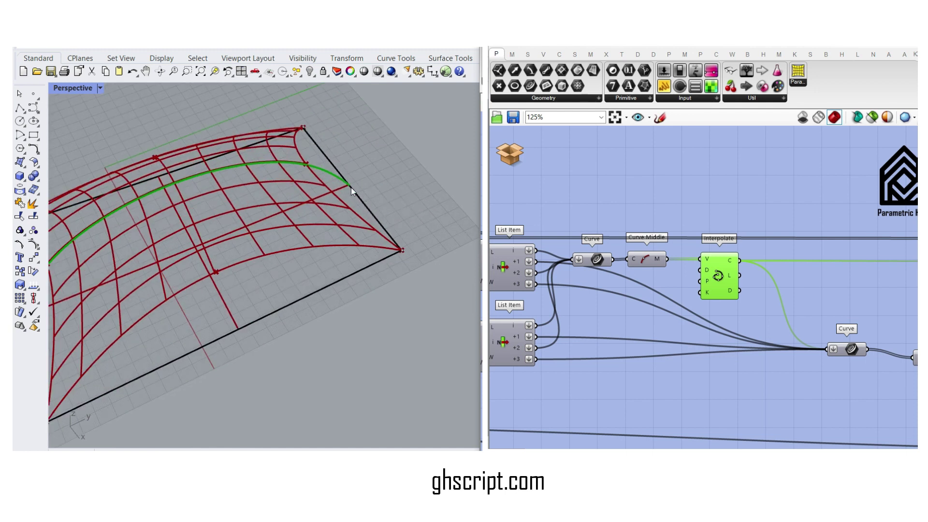
pyautogui.scroll(-4, 356, 185)
pyautogui.moveTo(364, 195)
pyautogui.mouseDown(button='right')
pyautogui.moveTo(417, 170)
pyautogui.moveTo(363, 195)
pyautogui.mouseUp(button='right')
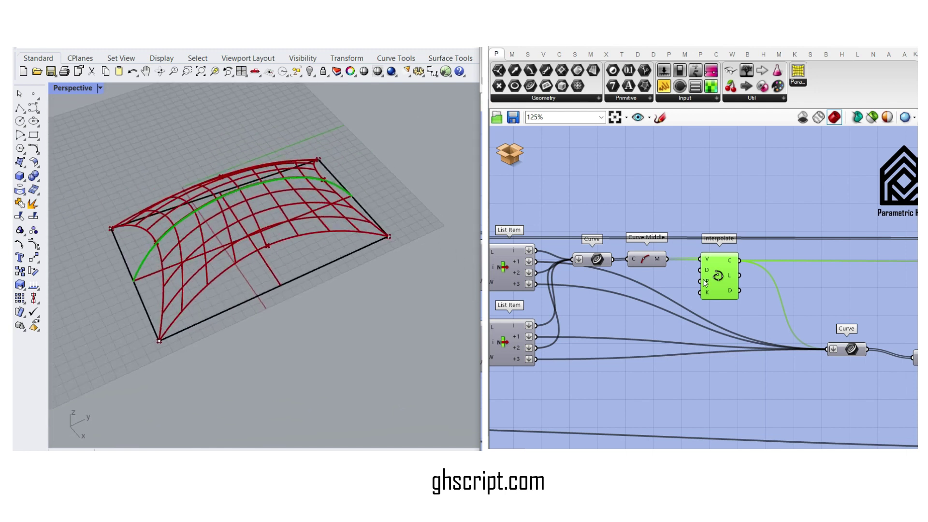
# Step: Turn off the preview of the second Interpolate component
pyautogui.scroll(-7, 614, 276)
pyautogui.moveTo(674, 312); pyautogui.dragTo(622, 229)
pyautogui.middleClick(622, 228)
pyautogui.click(642, 246)
pyautogui.click(650, 257)
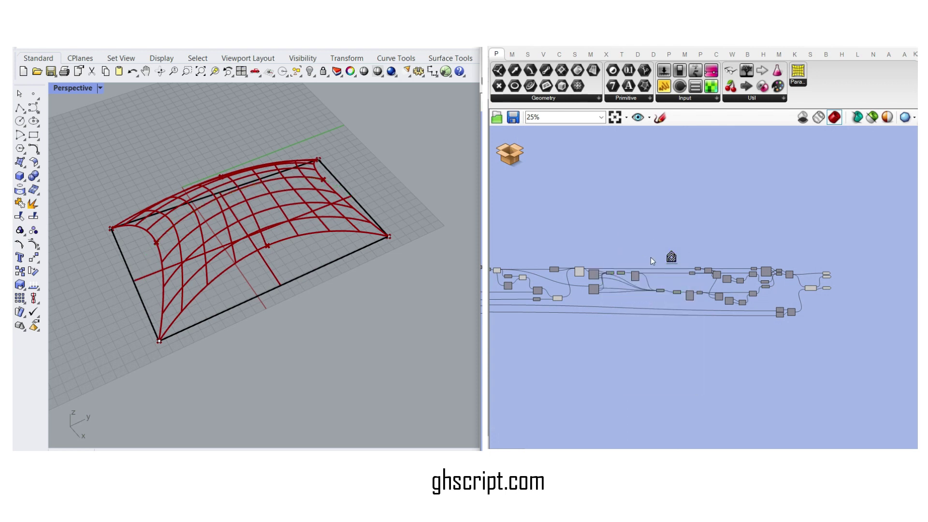
# Step: Select the two Curve containers after the Sub Curve components and turn on their preview to inspect the trimmed middle curves
pyautogui.scroll(7, 708, 286)
pyautogui.moveTo(867, 287); pyautogui.dragTo(644, 281, button='right')
pyautogui.scroll(3, 667, 262)
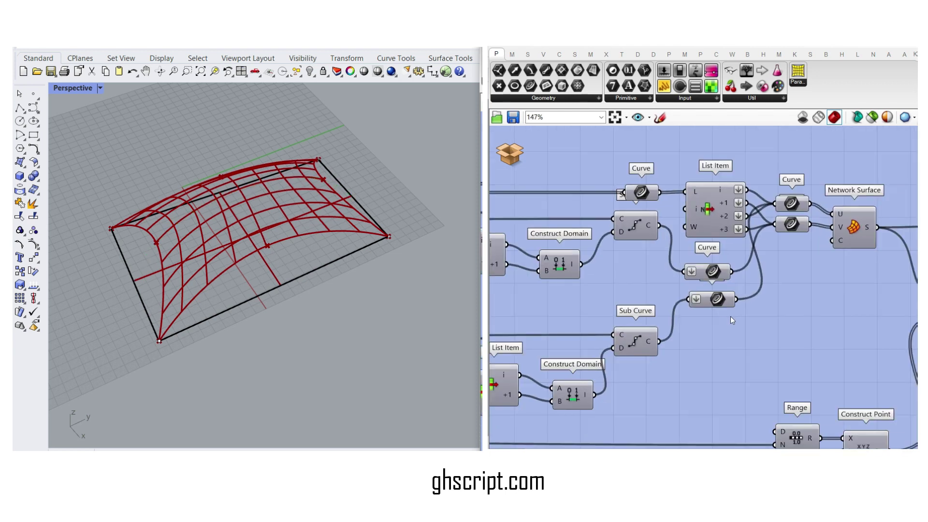
pyautogui.moveTo(732, 317); pyautogui.dragTo(688, 265)
pyautogui.rightClick(627, 273)
pyautogui.click(648, 276)
pyautogui.scroll(5, 215, 282)
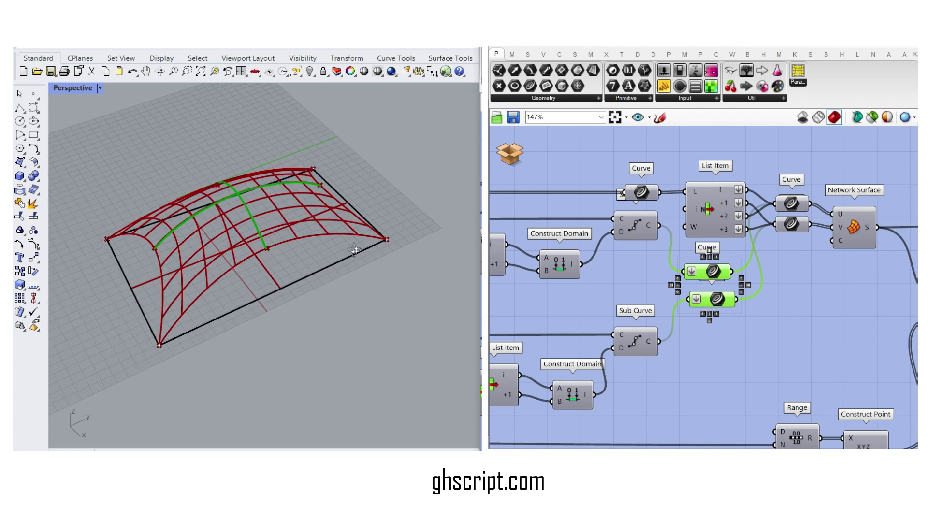
pyautogui.moveTo(215, 283); pyautogui.dragTo(256, 263, button='right')
# Step: Select the group of components from the Interpolate section through the outputs and turn off their previews
pyautogui.scroll(-8, 744, 277)
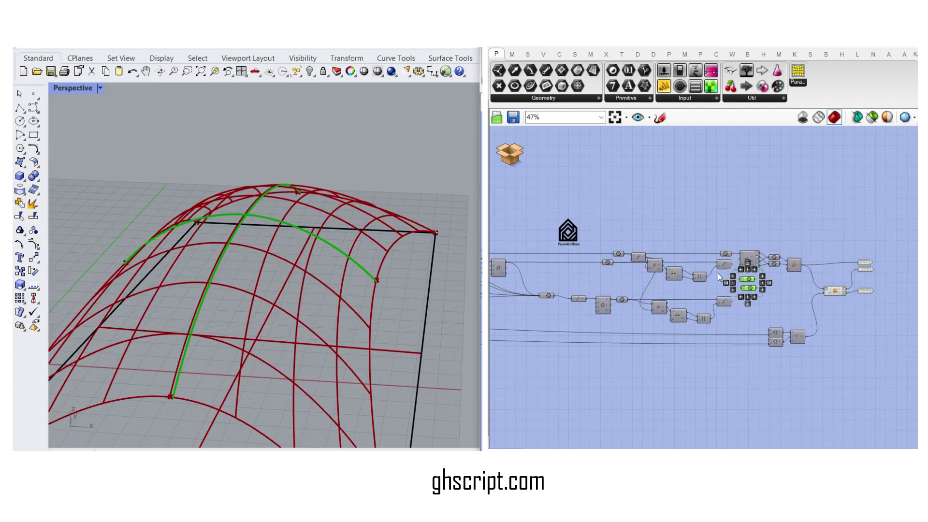
pyautogui.moveTo(837, 347); pyautogui.dragTo(503, 242)
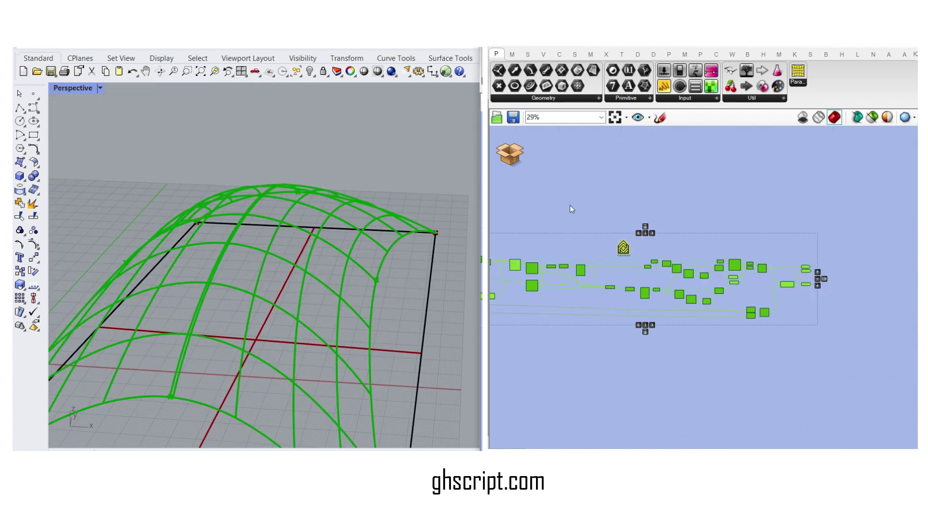
pyautogui.rightClick(583, 219)
pyautogui.click(602, 233)
pyautogui.click(587, 218)
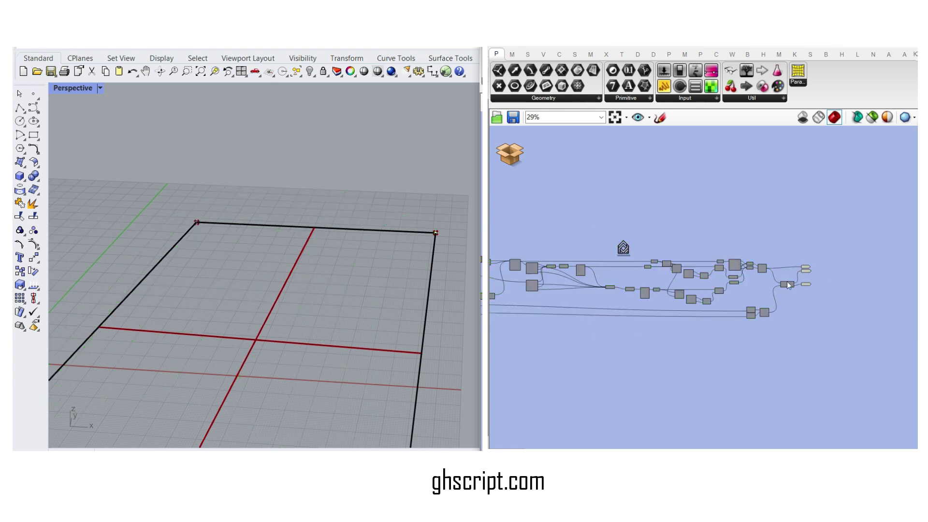
# Step: Turn on the previews of the two Curve containers feeding Network Surface's U and V inputs and inspect the curve network
pyautogui.scroll(6, 775, 289)
pyautogui.moveTo(695, 270); pyautogui.dragTo(600, 247, button='right')
pyautogui.scroll(5, 580, 203)
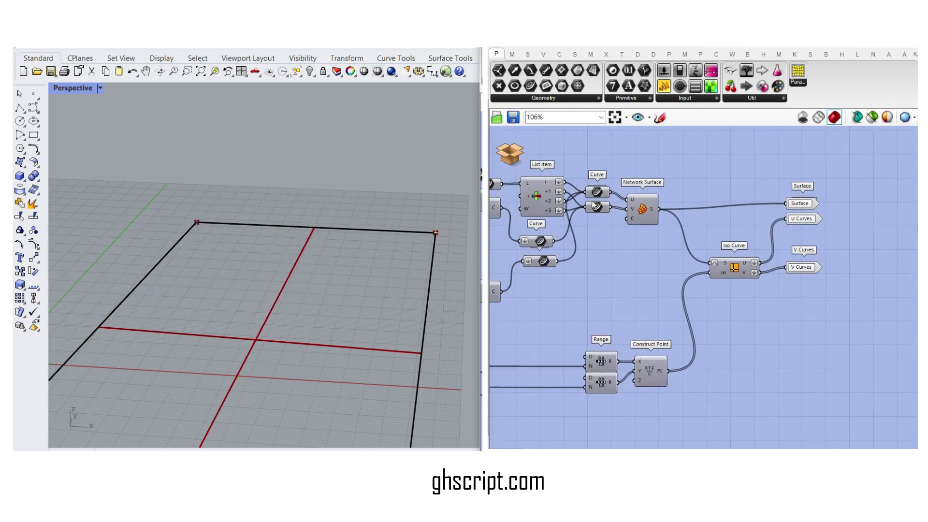
pyautogui.rightClick(598, 188)
pyautogui.click(624, 205)
pyautogui.moveTo(407, 268); pyautogui.dragTo(270, 231, button='right')
pyautogui.scroll(-3, 269, 231)
pyautogui.rightClick(600, 211)
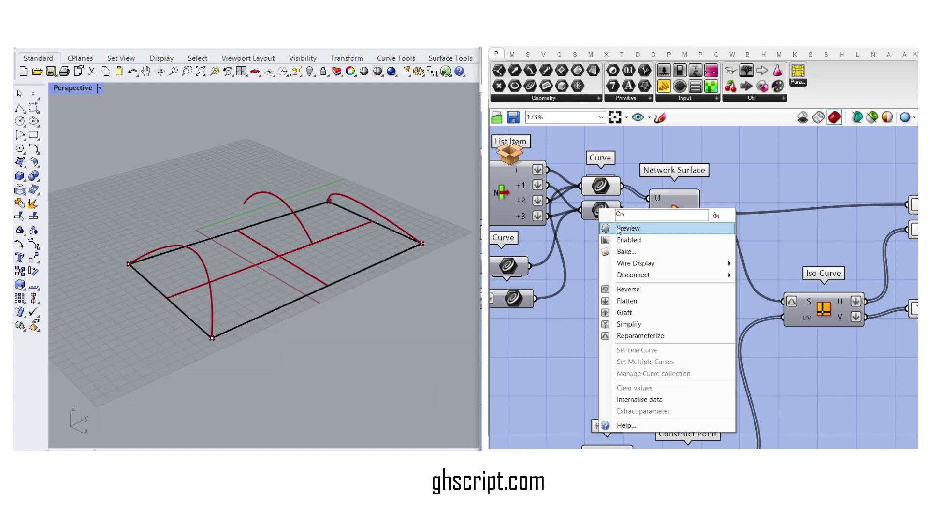
pyautogui.click(623, 229)
pyautogui.moveTo(256, 209); pyautogui.dragTo(282, 242, button='right')
pyautogui.scroll(5, 719, 177)
# Step: Turn on the preview of the Network Surface component to show the surface built from the curve network
pyautogui.moveTo(673, 205); pyautogui.dragTo(668, 256, button='right')
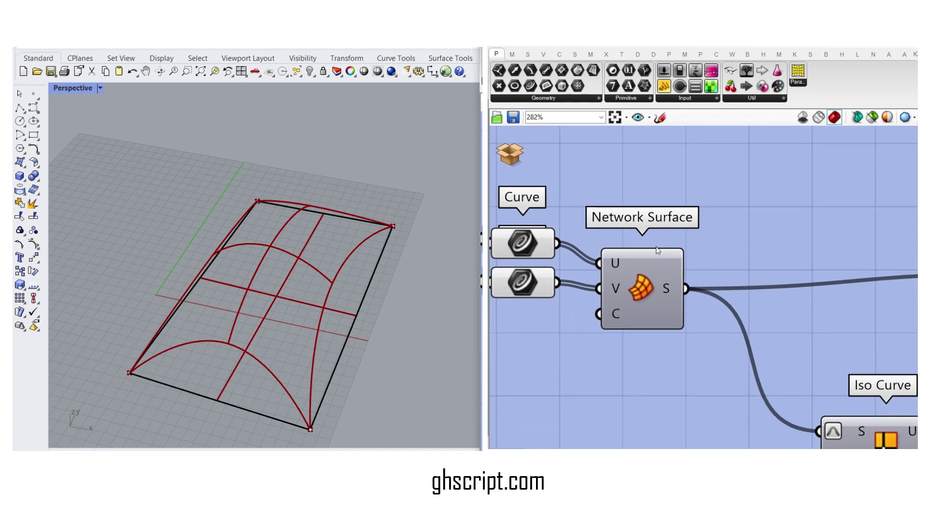
pyautogui.moveTo(794, 302); pyautogui.dragTo(676, 268, button='right')
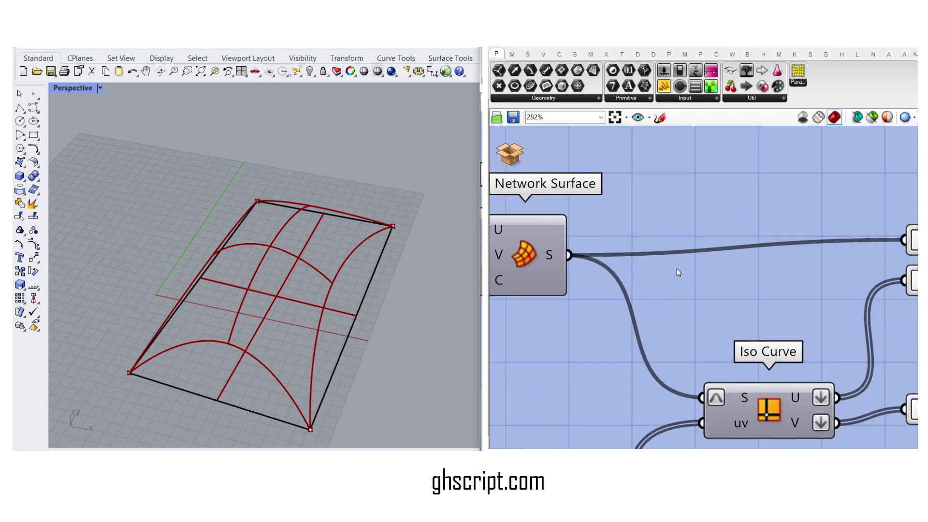
pyautogui.scroll(-2, 677, 268)
pyautogui.moveTo(738, 312); pyautogui.dragTo(720, 268, button='right')
pyautogui.rightClick(551, 212)
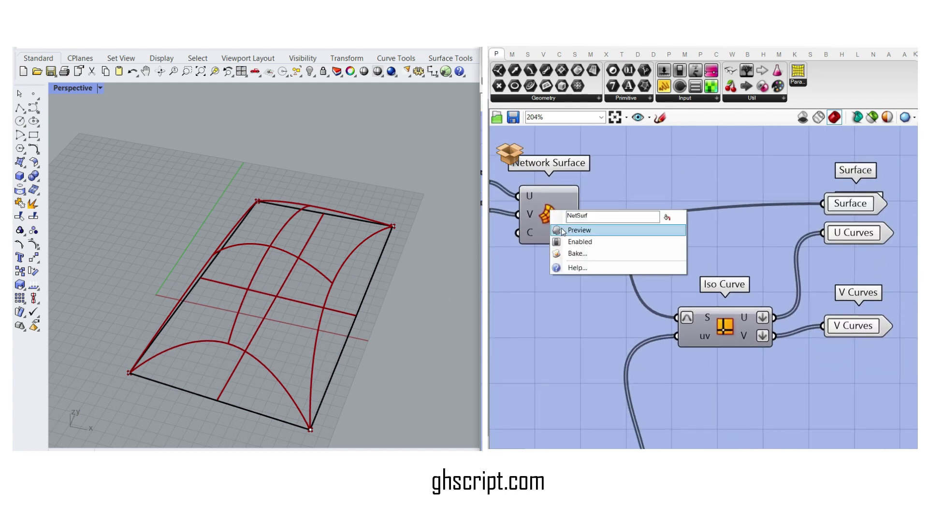
pyautogui.click(563, 226)
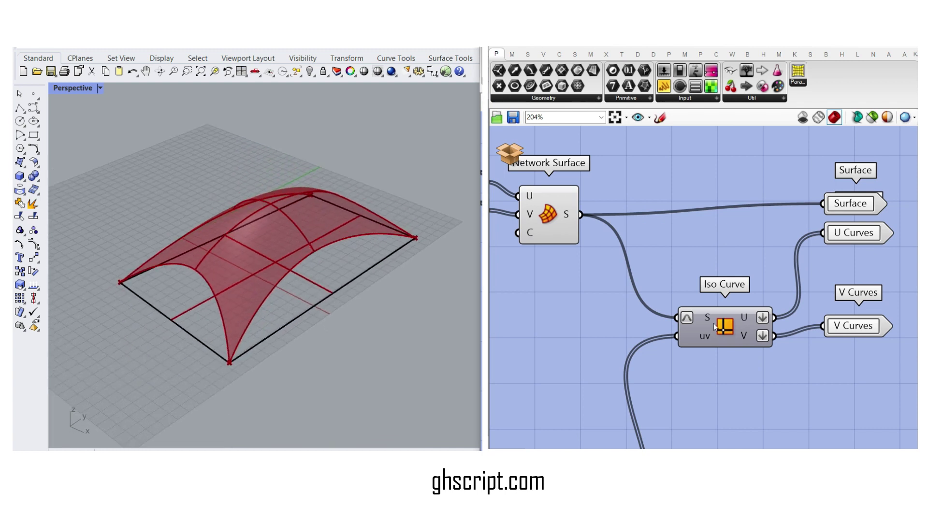
# Step: Turn on the preview of the Iso Curve component and select it to inspect the U and V curves on the surface
pyautogui.scroll(-4, 729, 276)
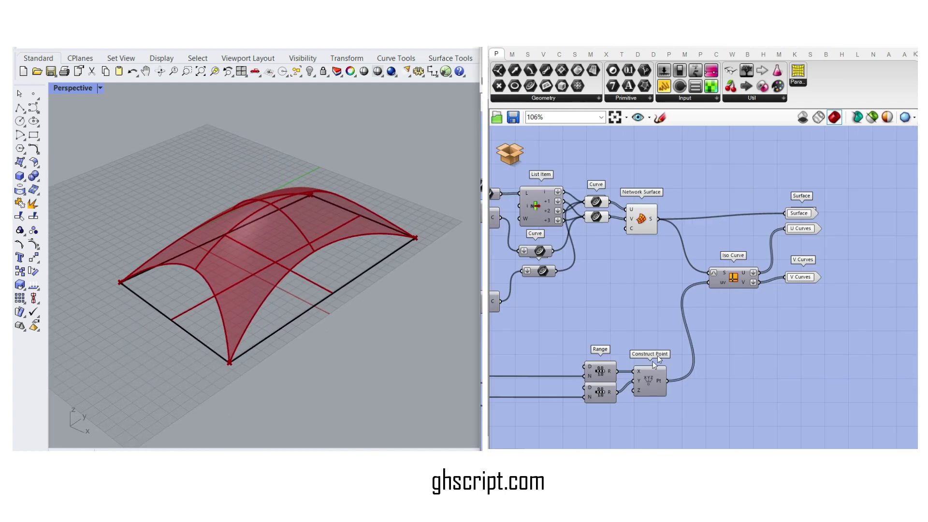
pyautogui.scroll(2, 623, 367)
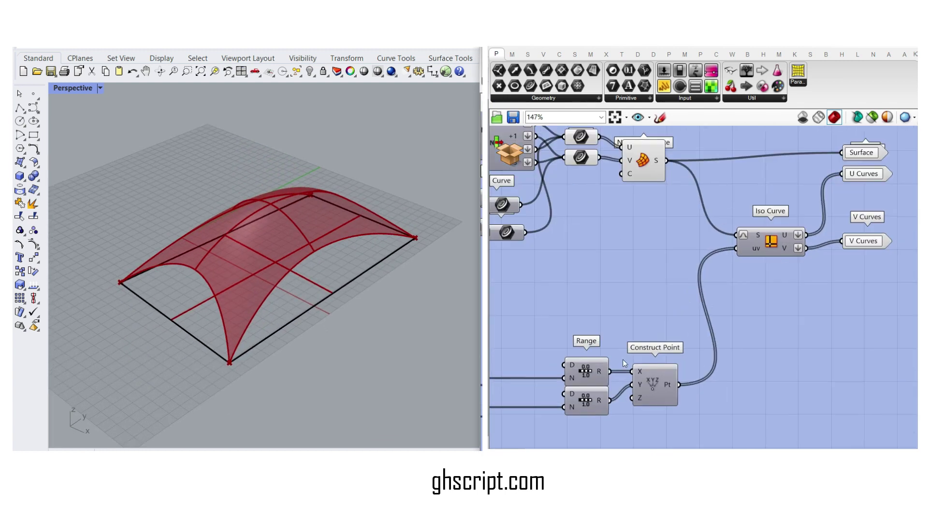
pyautogui.rightClick(768, 244)
pyautogui.click(784, 256)
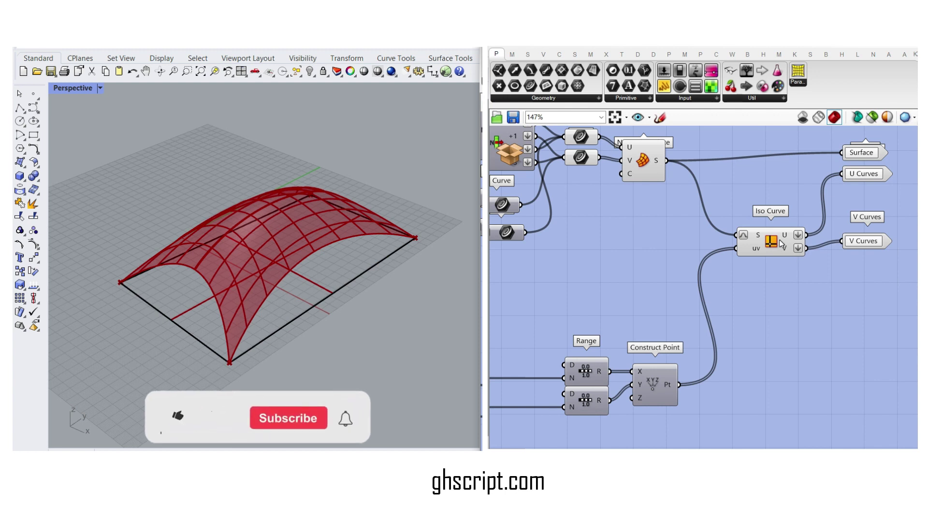
pyautogui.moveTo(319, 247); pyautogui.dragTo(303, 302, button='right')
pyautogui.scroll(5, 242, 311)
pyautogui.moveTo(243, 311); pyautogui.dragTo(308, 277, button='right')
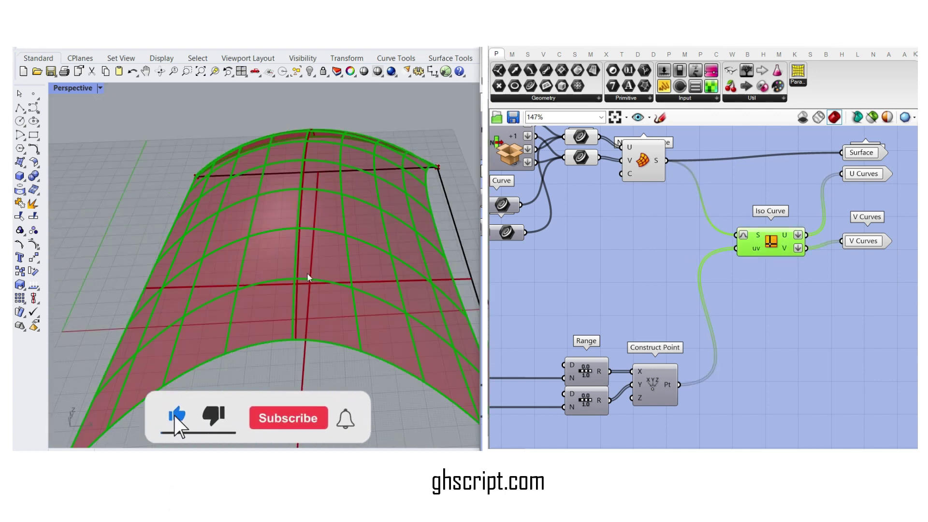
# Step: Leave the cluster's internal definition, return to the main definition and deselect the Rectangle To Surface cluster
pyautogui.rightClick(510, 139)
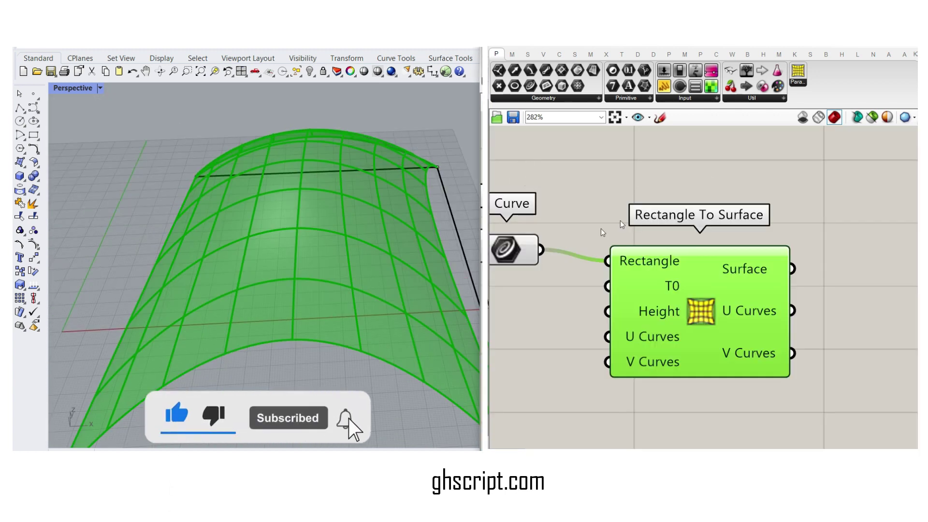
pyautogui.scroll(-5, 679, 259)
pyautogui.scroll(2, 697, 286)
pyautogui.moveTo(697, 286); pyautogui.dragTo(712, 274)
pyautogui.click(575, 281)
# Step: Add a number slider ranging from 0 to 0.5 and connect it to the cluster's T0 input
pyautogui.scroll(3, 576, 284)
pyautogui.doubleClick(593, 314)
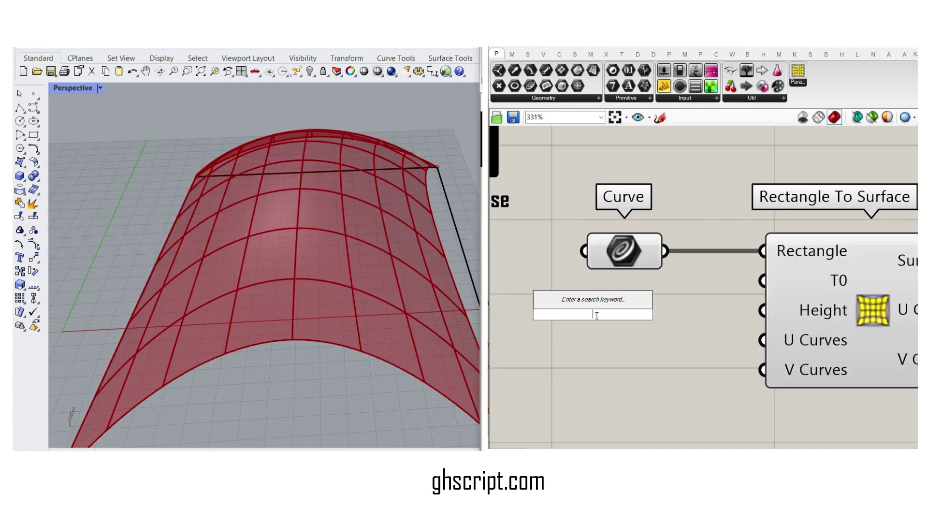
pyautogui.write('0..0.5')
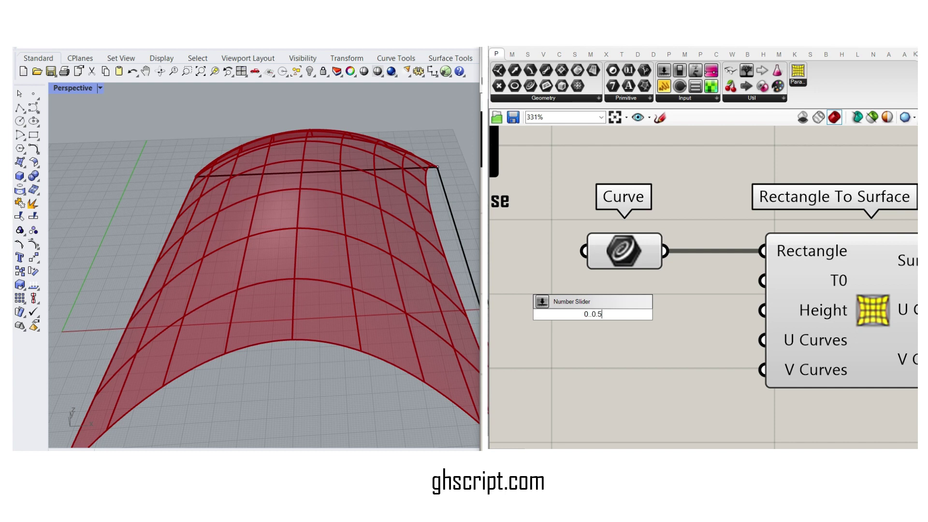
pyautogui.press('Return')
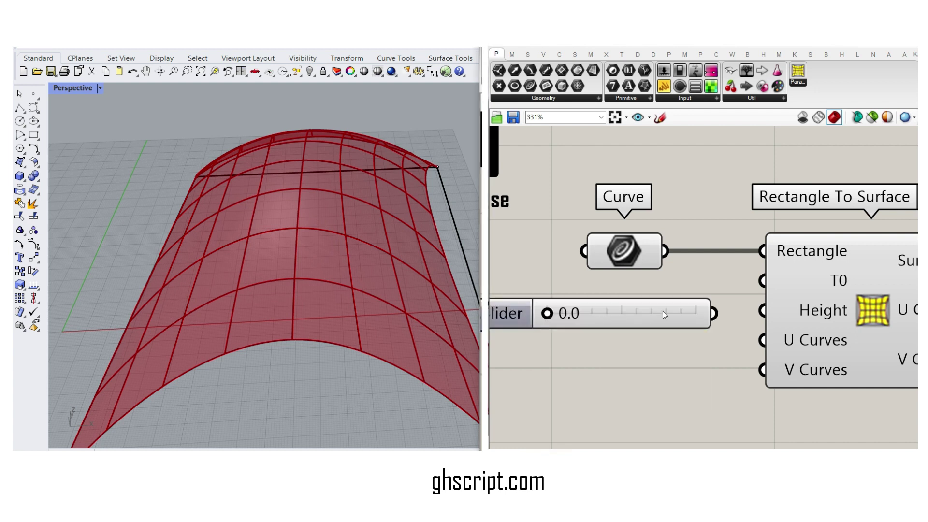
pyautogui.moveTo(662, 312); pyautogui.dragTo(763, 280)
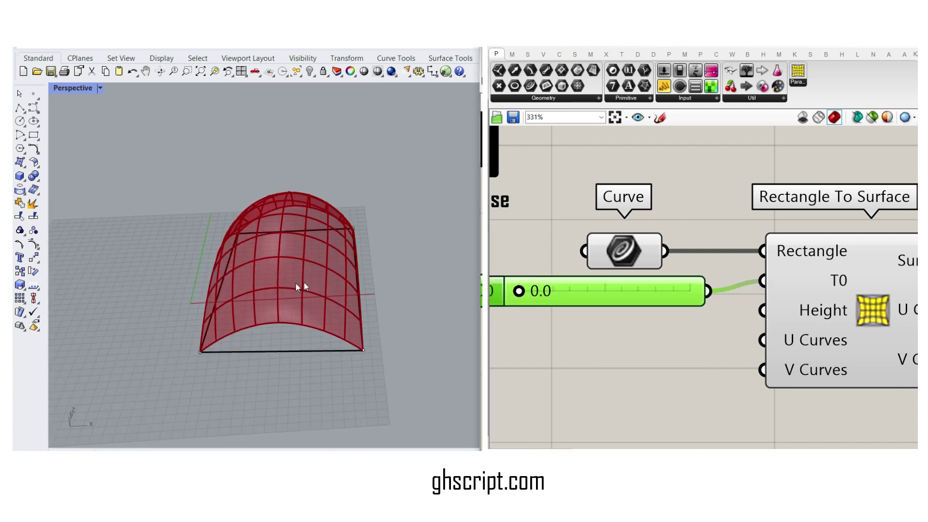
# Step: Adjust the T0 slider to reshape the surface, giving it two decimal places and a value of 0.38
pyautogui.moveTo(517, 292); pyautogui.dragTo(600, 294)
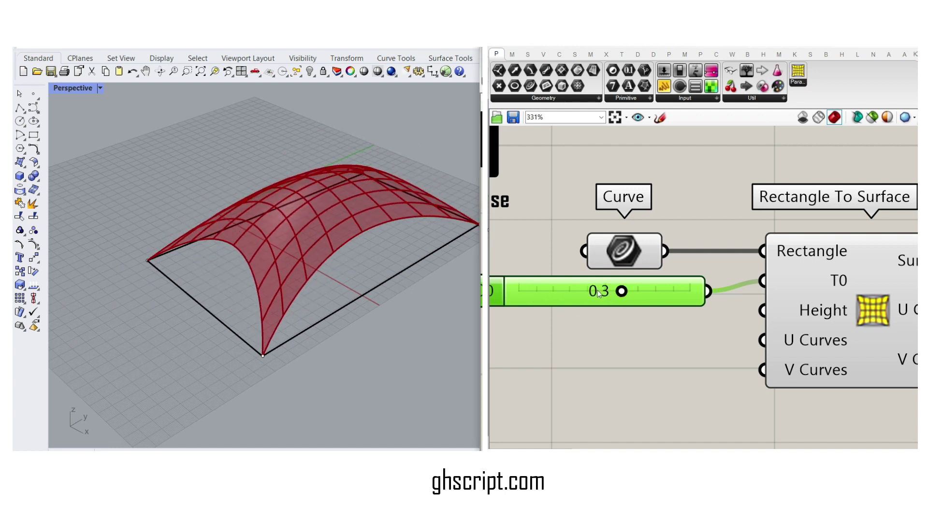
pyautogui.doubleClick(504, 295)
pyautogui.moveTo(501, 278); pyautogui.dragTo(576, 297)
pyautogui.click(509, 398)
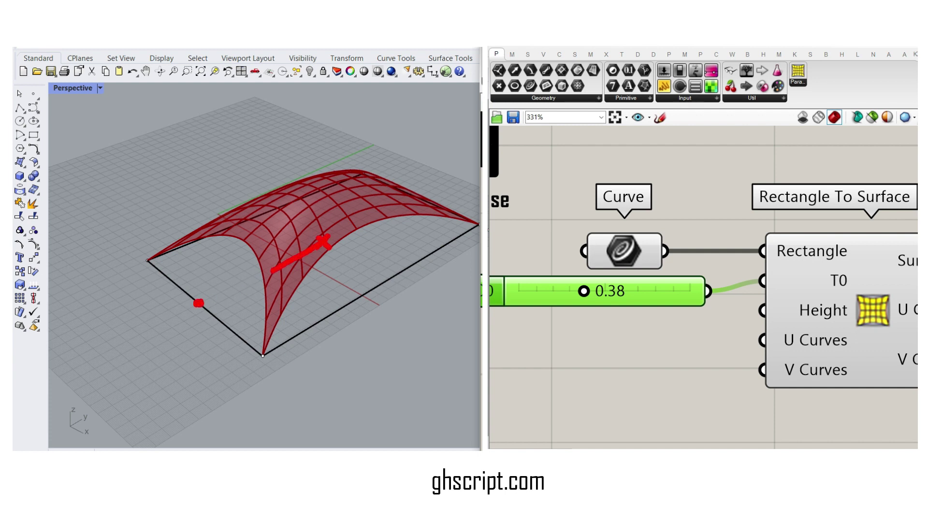
# Step: Try the T0 slider at 0.61 and examine how the surface twists near its corner
pyautogui.moveTo(273, 270); pyautogui.dragTo(208, 305)
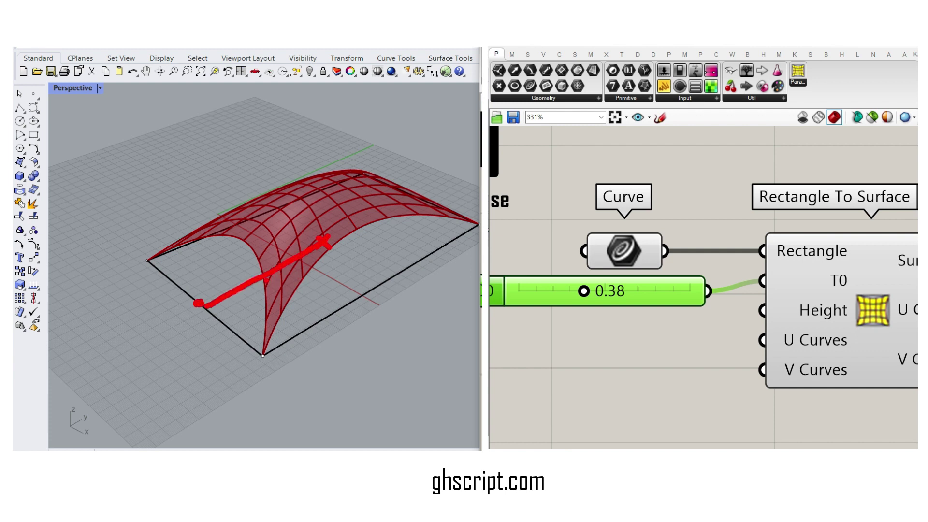
pyautogui.press('Escape')
pyautogui.moveTo(584, 292); pyautogui.dragTo(625, 293)
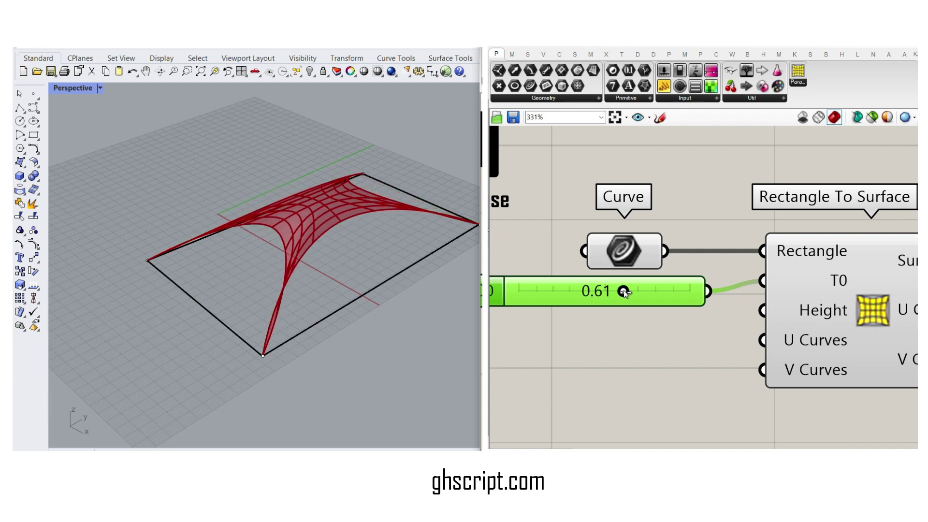
pyautogui.scroll(12, 264, 323)
pyautogui.moveTo(259, 295)
pyautogui.mouseDown(button='right')
pyautogui.moveTo(311, 288)
pyautogui.moveTo(248, 293)
pyautogui.moveTo(271, 301)
pyautogui.mouseUp(button='right')
# Step: Limit the T0 slider's maximum to 0.5 and set its value to 0.33
pyautogui.doubleClick(492, 290)
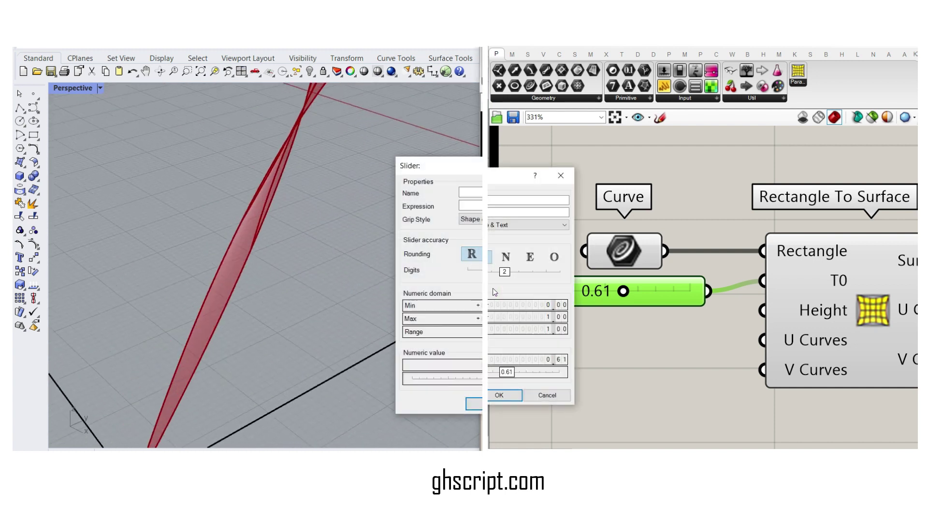
pyautogui.doubleClick(545, 317)
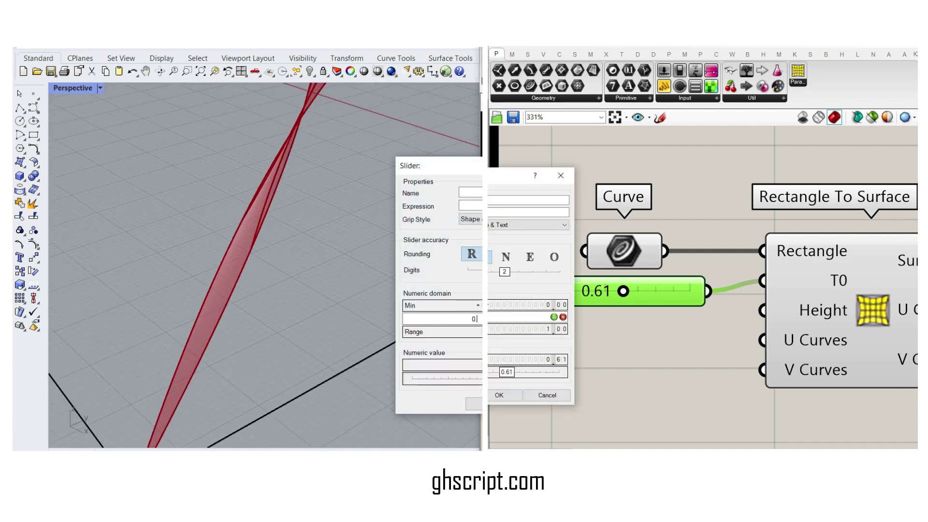
pyautogui.click(503, 398)
pyautogui.scroll(-8, 327, 309)
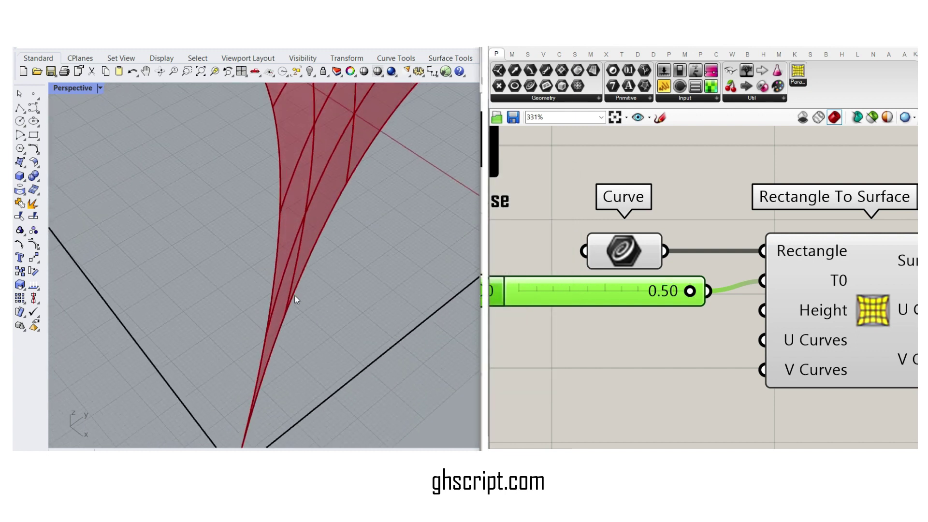
pyautogui.moveTo(297, 300); pyautogui.dragTo(273, 299, button='right')
pyautogui.moveTo(690, 291); pyautogui.dragTo(632, 291)
pyautogui.moveTo(285, 305); pyautogui.dragTo(374, 308, button='right')
pyautogui.scroll(-5, 375, 309)
# Step: Select the rectangle curve from the overlapping objects, move it a short distance across the ground plane and deselect it
pyautogui.click(284, 269)
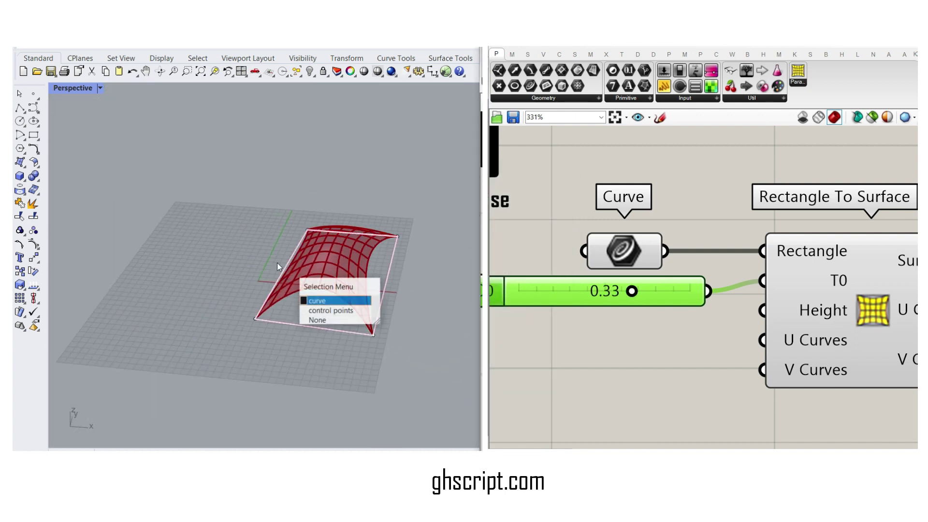
pyautogui.click(316, 300)
pyautogui.moveTo(278, 273); pyautogui.dragTo(242, 271)
pyautogui.click(209, 260)
pyautogui.moveTo(209, 260); pyautogui.dragTo(299, 286, button='right')
pyautogui.scroll(4, 300, 286)
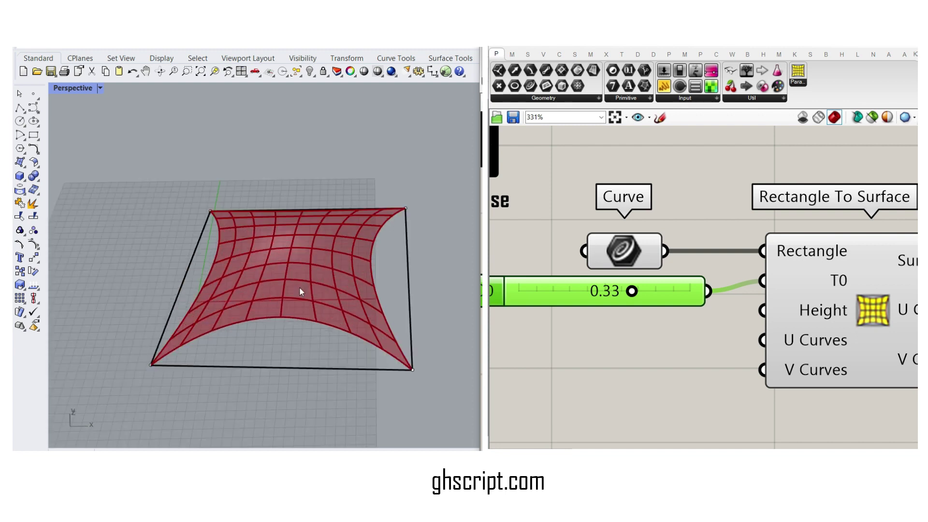
# Step: Add a number slider with the value 12.55 and connect it to the cluster's Height input
pyautogui.moveTo(553, 307); pyautogui.dragTo(593, 297, button='right')
pyautogui.doubleClick(593, 327)
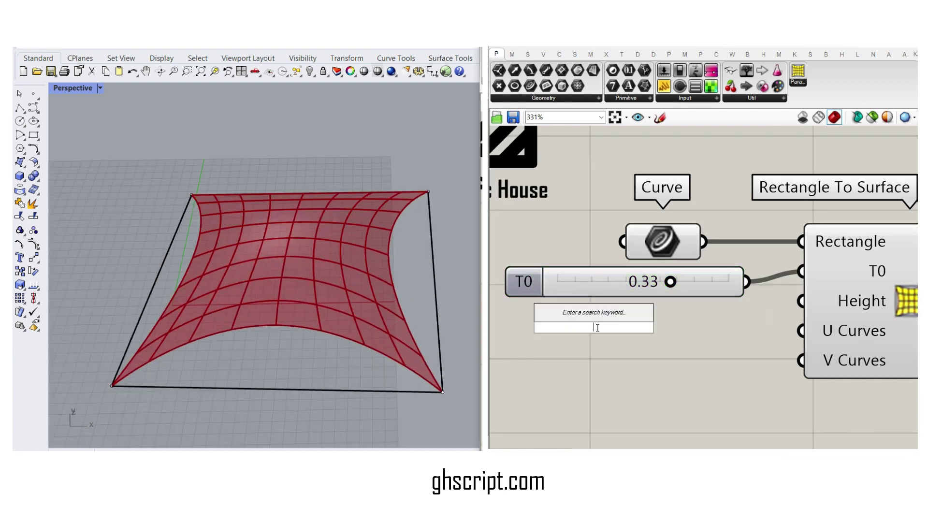
pyautogui.write('12.55')
pyautogui.press('Return')
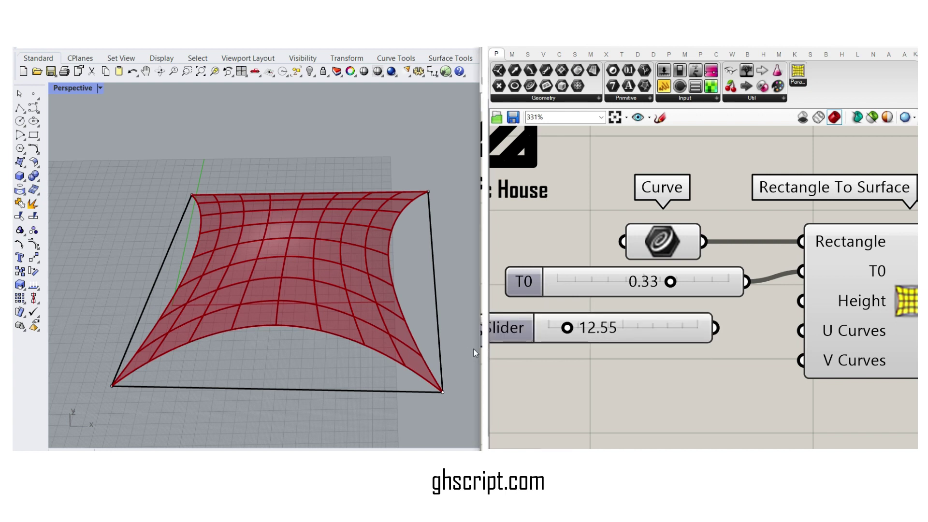
pyautogui.moveTo(474, 349); pyautogui.dragTo(249, 319, button='right')
pyautogui.scroll(3, 256, 242)
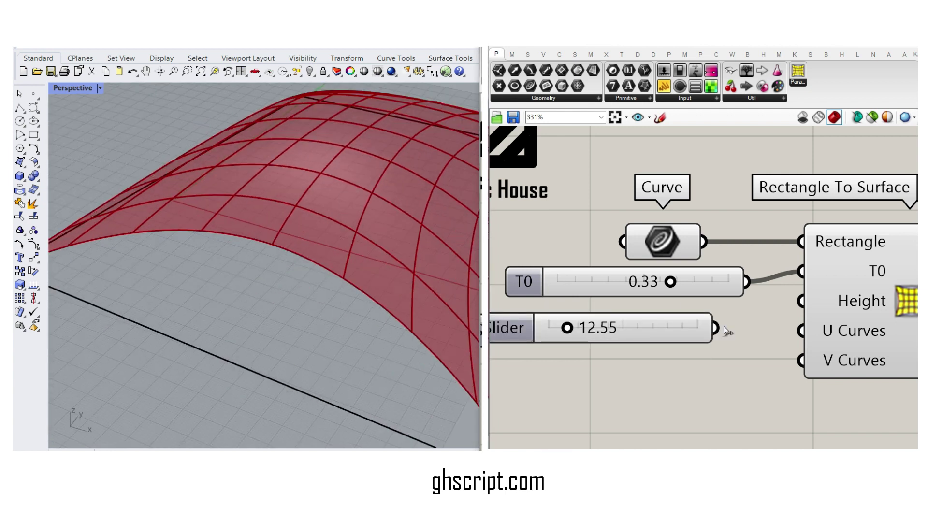
pyautogui.moveTo(715, 328); pyautogui.dragTo(802, 301)
# Step: Raise the Height slider to 70.78
pyautogui.scroll(-5, 243, 301)
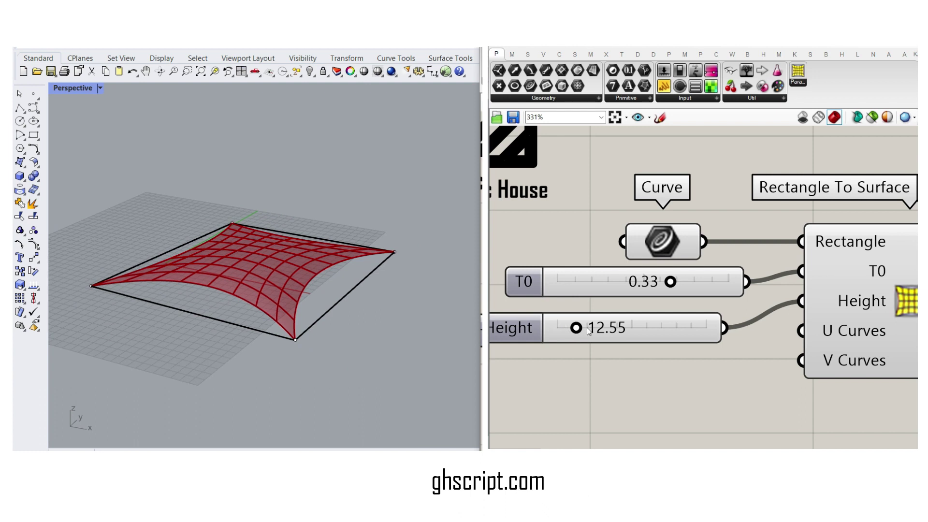
pyautogui.moveTo(579, 330); pyautogui.dragTo(660, 332)
pyautogui.moveTo(408, 286); pyautogui.dragTo(360, 281, button='right')
# Step: Switch to the Front view and examine the arched surface's height above the base rectangle
pyautogui.click(130, 449)
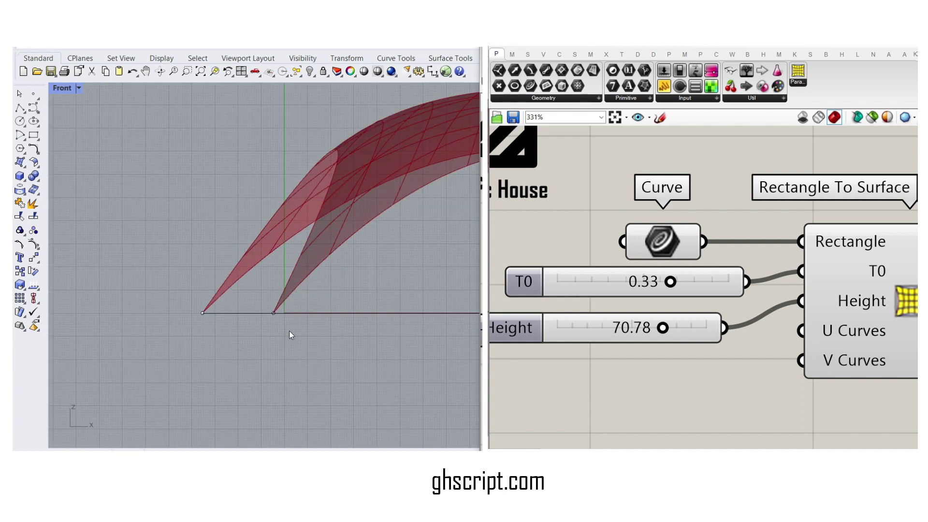
pyautogui.moveTo(290, 333); pyautogui.dragTo(153, 335, button='right')
pyautogui.scroll(-3, 201, 332)
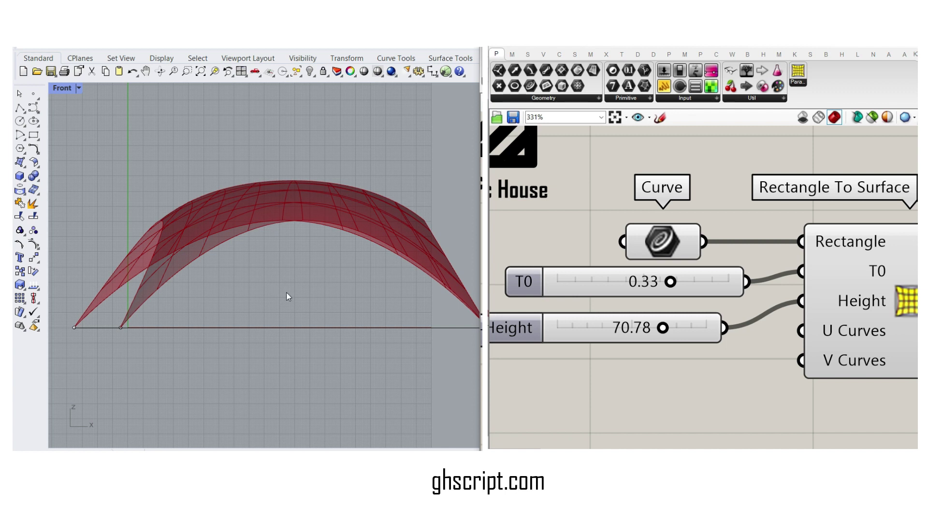
pyautogui.click(303, 324)
pyautogui.click(298, 220)
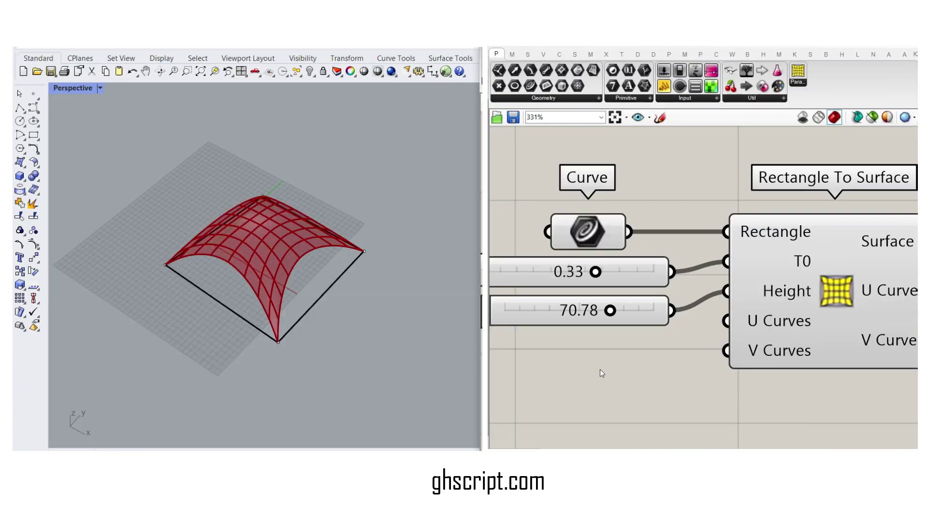
# Step: Add an integer number slider with the value 1, connect it to the cluster's U Curves input and select the cluster
pyautogui.doubleClick(600, 372)
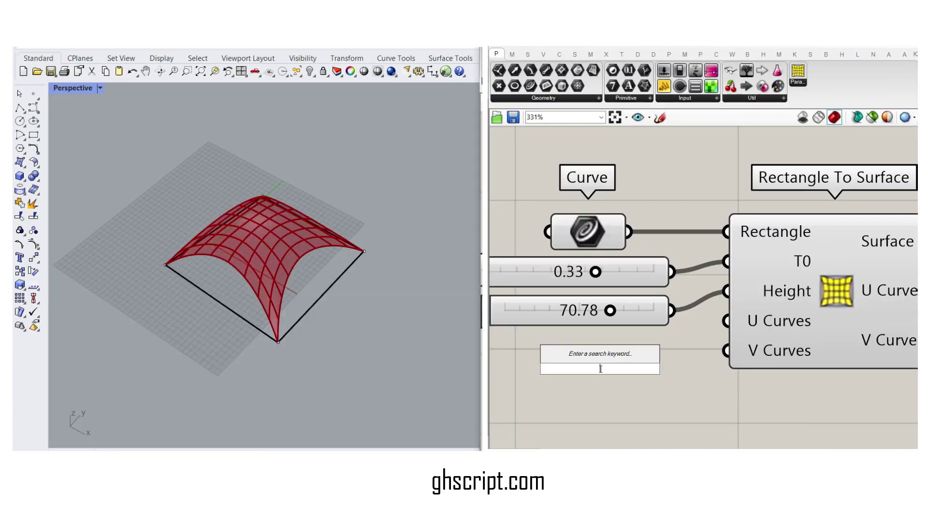
pyautogui.write('1')
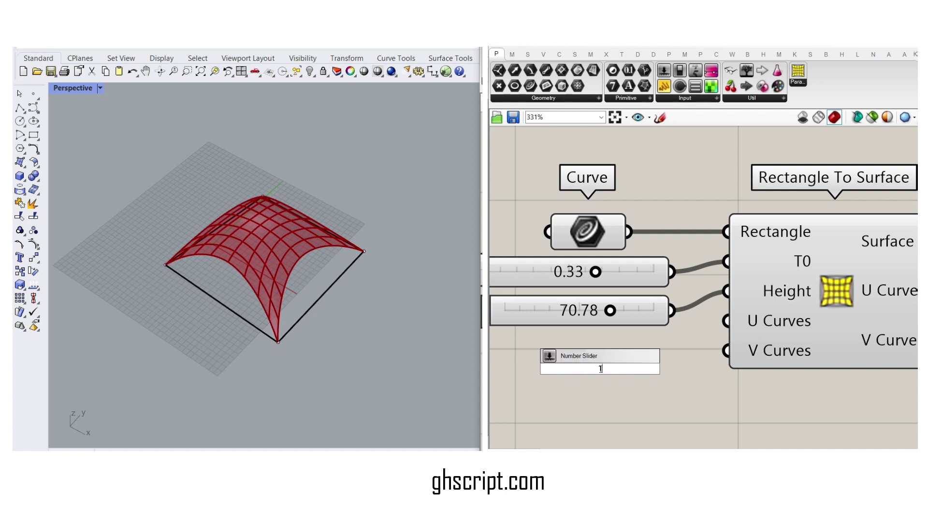
pyautogui.write('..')
pyautogui.press('Return')
pyautogui.moveTo(599, 370); pyautogui.dragTo(605, 350)
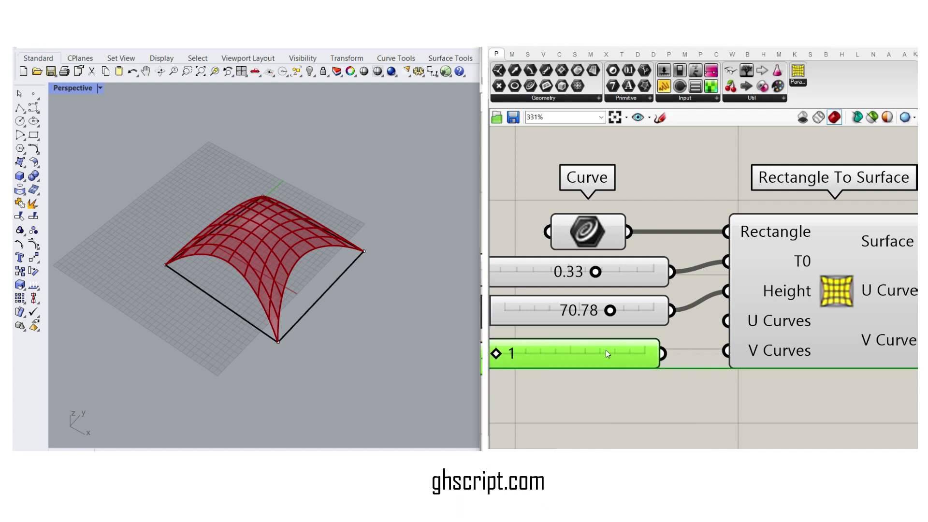
pyautogui.moveTo(713, 311); pyautogui.dragTo(724, 320)
pyautogui.click(782, 280)
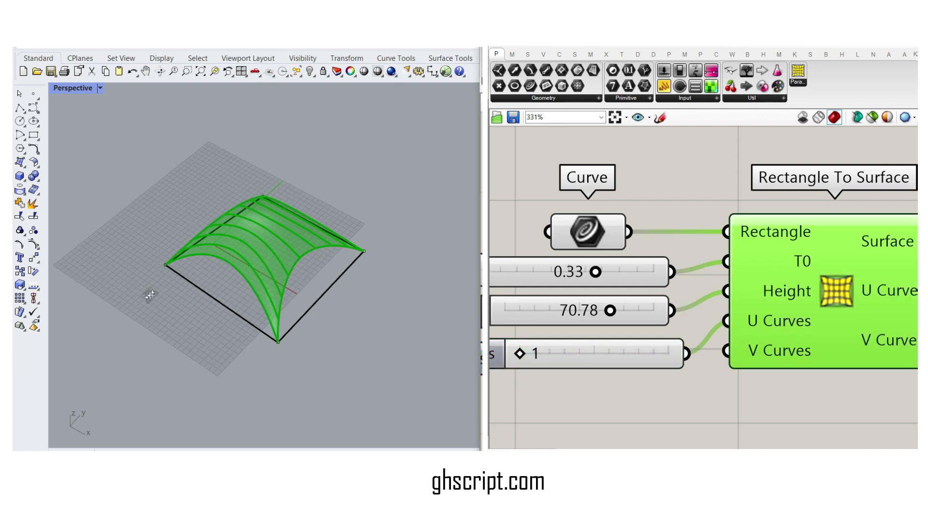
pyautogui.scroll(4, 299, 277)
pyautogui.moveTo(148, 294); pyautogui.dragTo(249, 298, button='right')
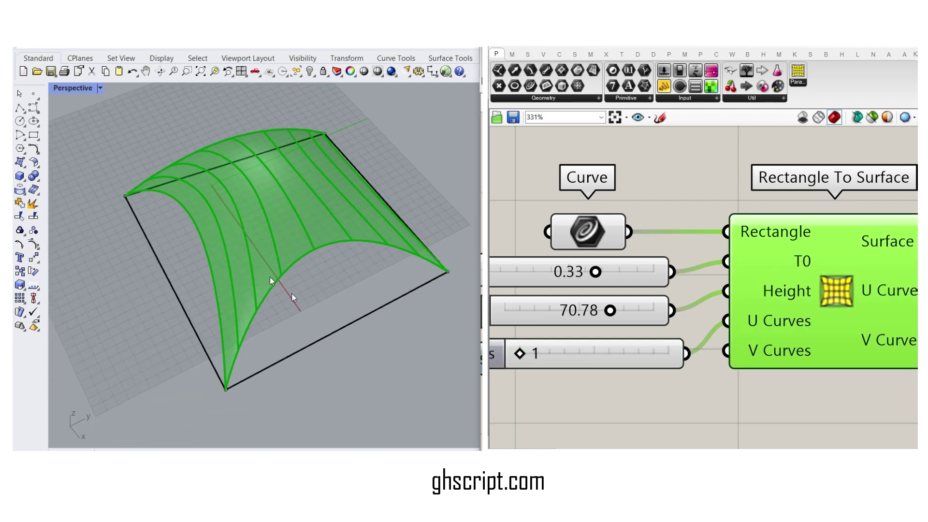
# Step: Duplicate the U Curves slider and connect the copy to the cluster's V Curves input
pyautogui.click(590, 357)
pyautogui.hotkey('ctrl', 'c')
pyautogui.hotkey('ctrl', 'v')
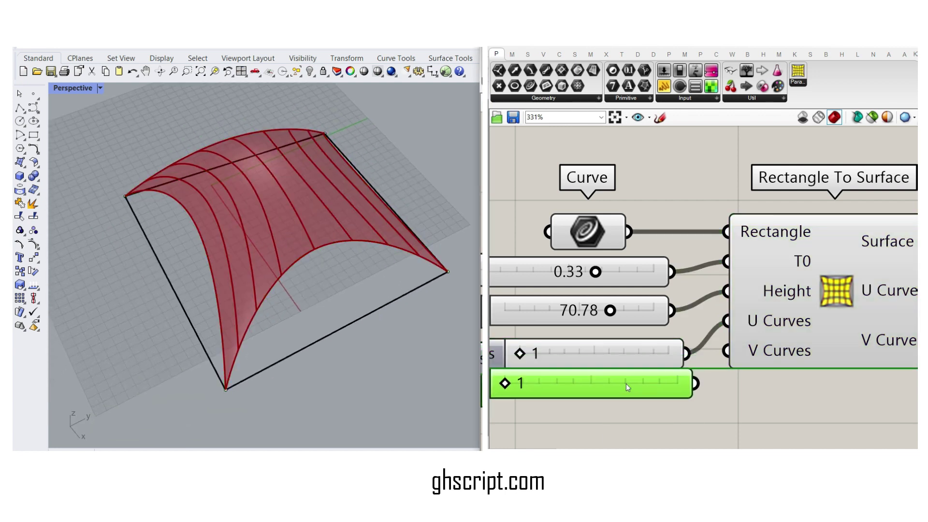
pyautogui.moveTo(696, 389); pyautogui.dragTo(738, 362)
# Step: Set the V Curves slider to 8 and the U Curves slider to 9
pyautogui.moveTo(536, 392); pyautogui.dragTo(618, 379)
pyautogui.moveTo(521, 352); pyautogui.dragTo(638, 355)
pyautogui.moveTo(746, 339); pyautogui.dragTo(633, 337, button='right')
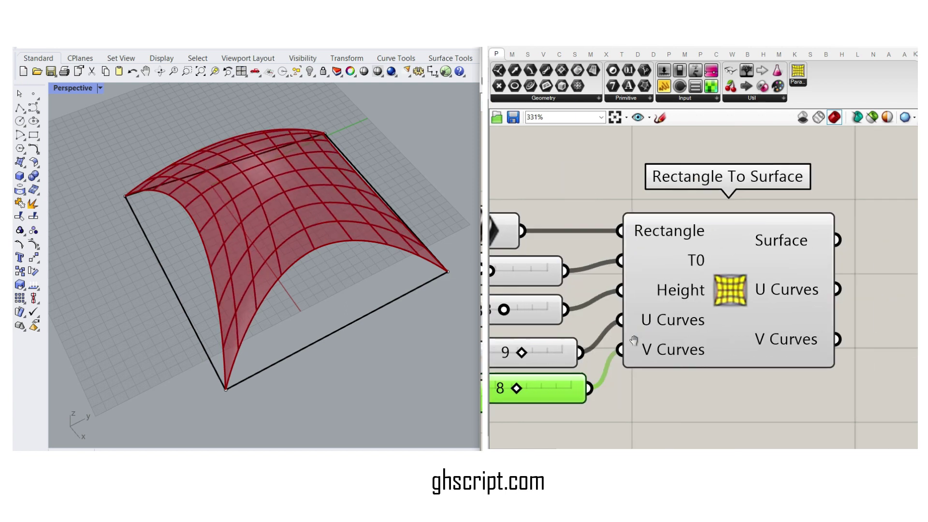
# Step: Bake the cluster's Surface output into the Rhino model
pyautogui.scroll(-1, 632, 337)
pyautogui.scroll(-6, 322, 300)
pyautogui.moveTo(323, 301); pyautogui.dragTo(386, 285, button='right')
pyautogui.scroll(6, 263, 335)
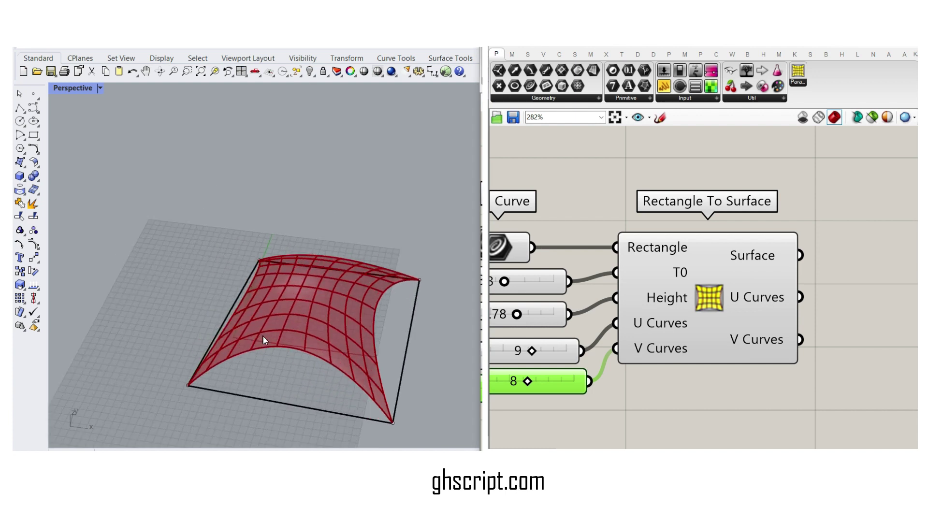
pyautogui.keyDown('shift'); pyautogui.moveTo(352, 366); pyautogui.dragTo(288, 304, button='right'); pyautogui.keyUp('shift')
pyautogui.rightClick(738, 254)
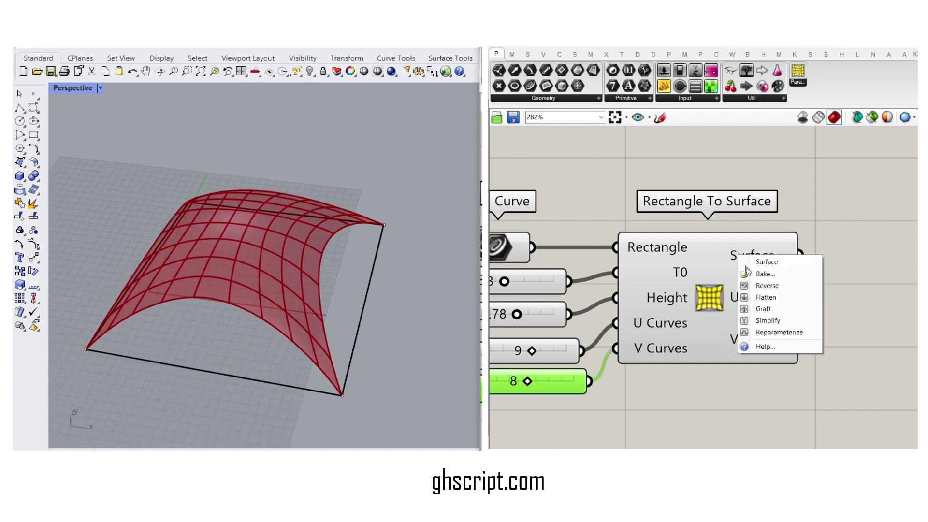
pyautogui.click(754, 273)
pyautogui.click(759, 377)
# Step: Move the baked surface off the red preview so it lies beside the base rectangle, and deselect it
pyautogui.scroll(-8, 430, 289)
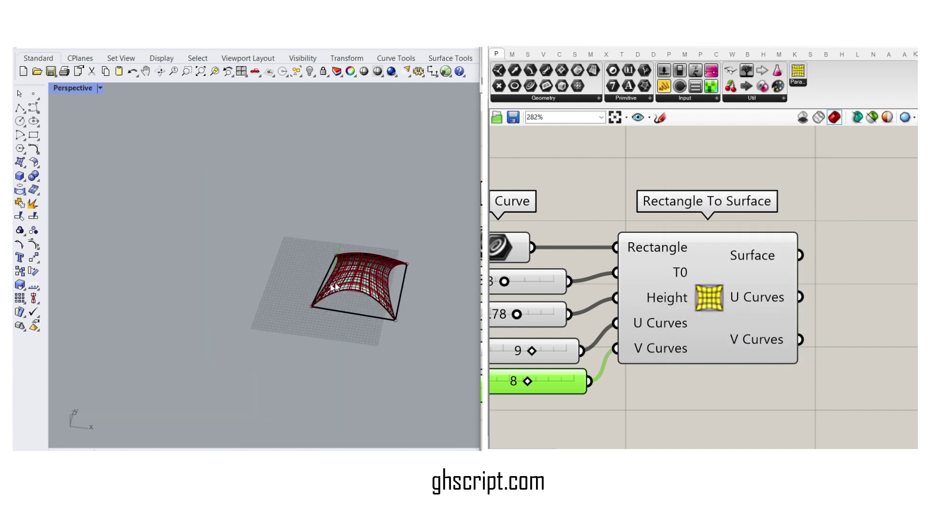
pyautogui.moveTo(335, 285); pyautogui.dragTo(242, 276)
pyautogui.click(292, 278)
pyautogui.scroll(8, 289, 275)
pyautogui.moveTo(263, 276); pyautogui.dragTo(259, 289, button='right')
pyautogui.scroll(-2, 329, 271)
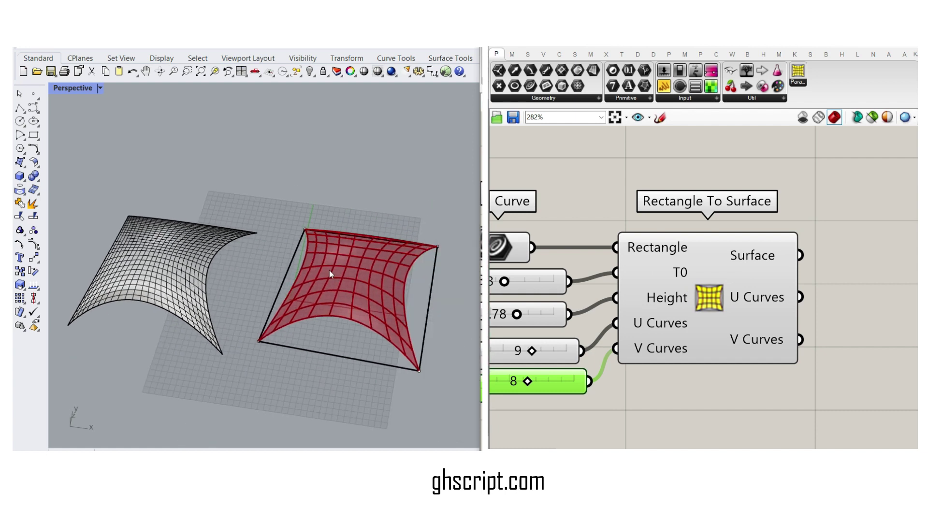
# Step: Bake the cluster's U Curves output with the default attributes
pyautogui.rightClick(758, 296)
pyautogui.click(778, 315)
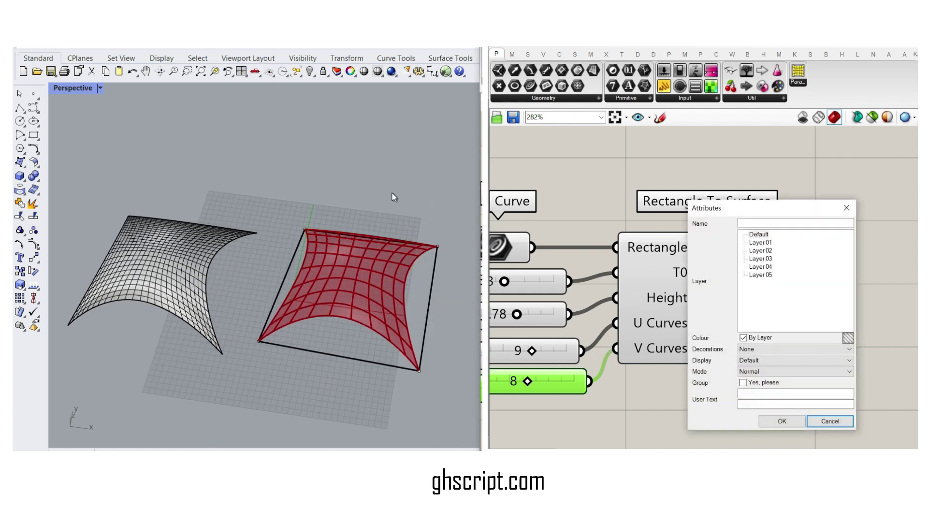
pyautogui.click(780, 422)
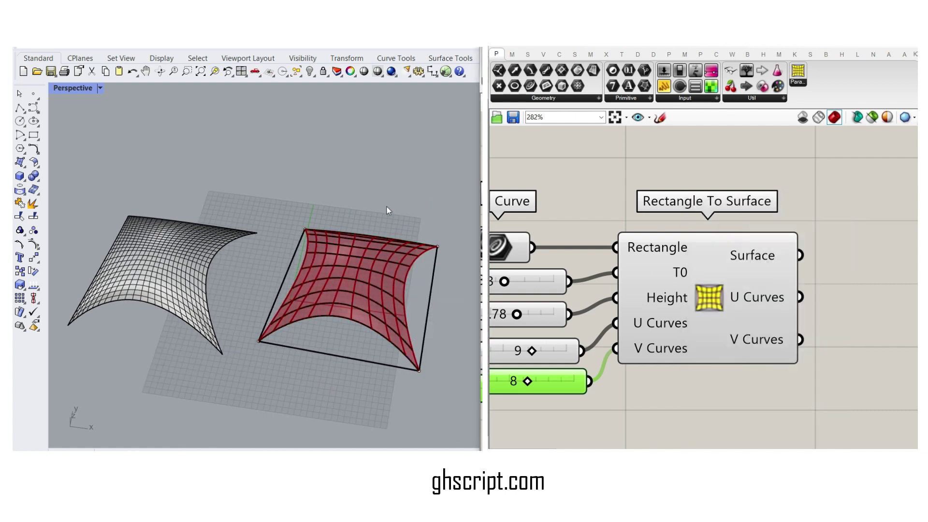
# Step: Add a Pipe component beside the cluster and connect the U Curves output to its C input
pyautogui.click(575, 54)
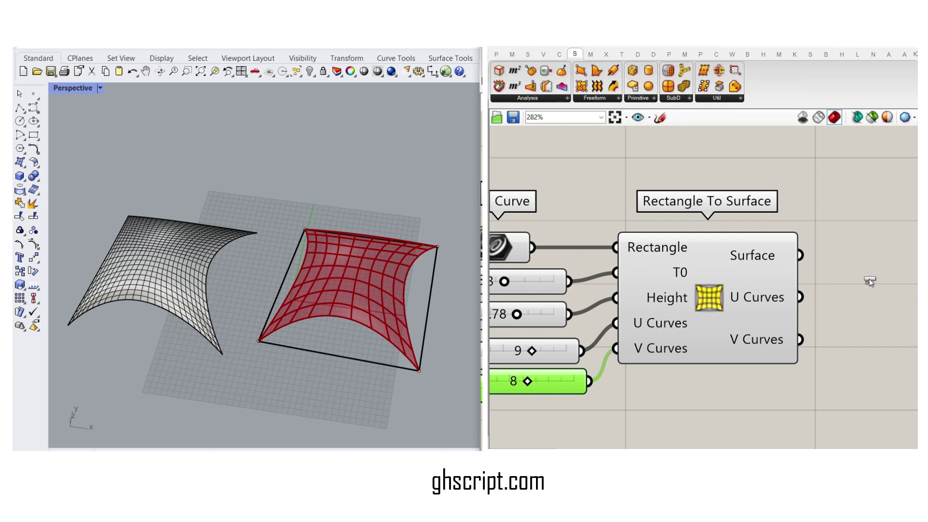
pyautogui.moveTo(869, 281); pyautogui.dragTo(869, 281)
pyautogui.moveTo(869, 281); pyautogui.dragTo(724, 260, button='right')
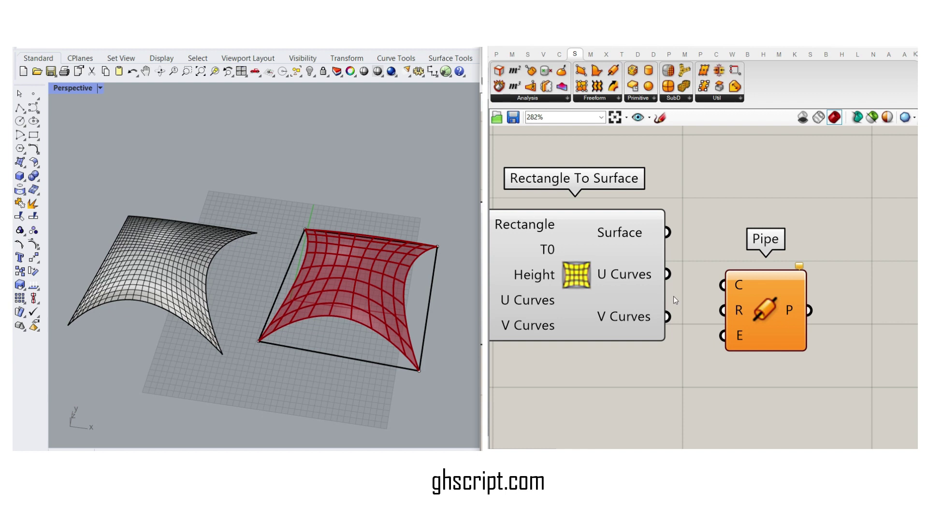
pyautogui.moveTo(667, 274); pyautogui.dragTo(741, 321)
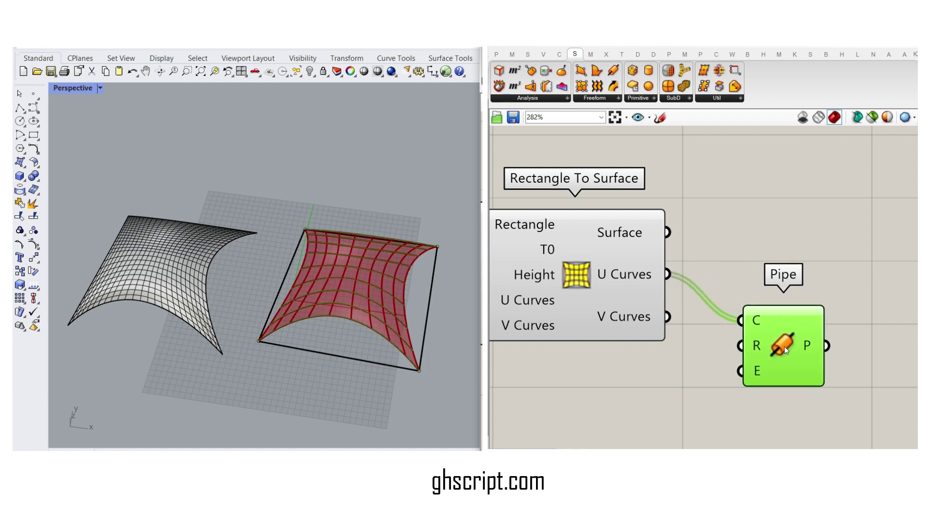
# Step: Add a number slider with the value 2.22, connect it to the Pipe's R input and select the Pipe component
pyautogui.click(647, 407)
pyautogui.doubleClick(647, 407)
pyautogui.write('2.22')
pyautogui.press('Return')
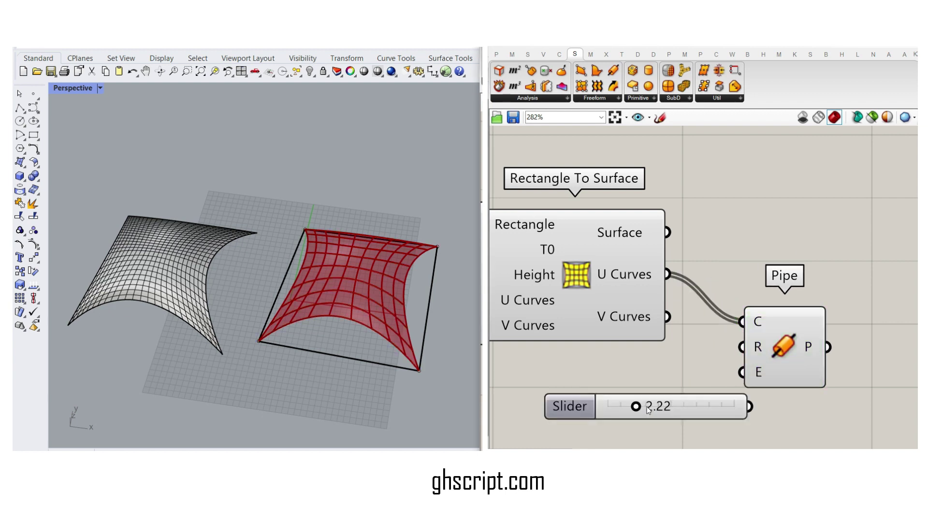
pyautogui.moveTo(719, 405); pyautogui.dragTo(742, 347)
pyautogui.click(769, 339)
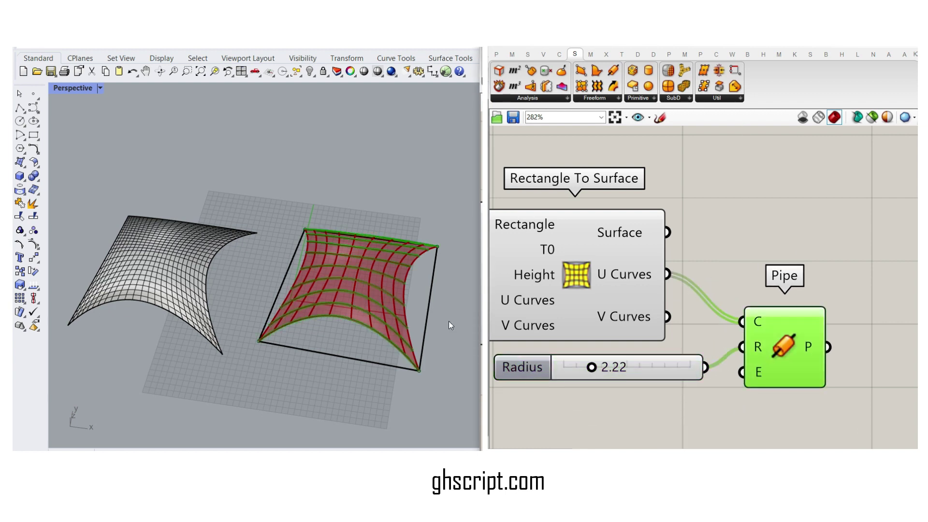
# Step: Connect the cluster's V Curves output to the Pipe's C input in addition to the U Curves
pyautogui.scroll(6, 424, 316)
pyautogui.moveTo(376, 314); pyautogui.dragTo(290, 317, button='right')
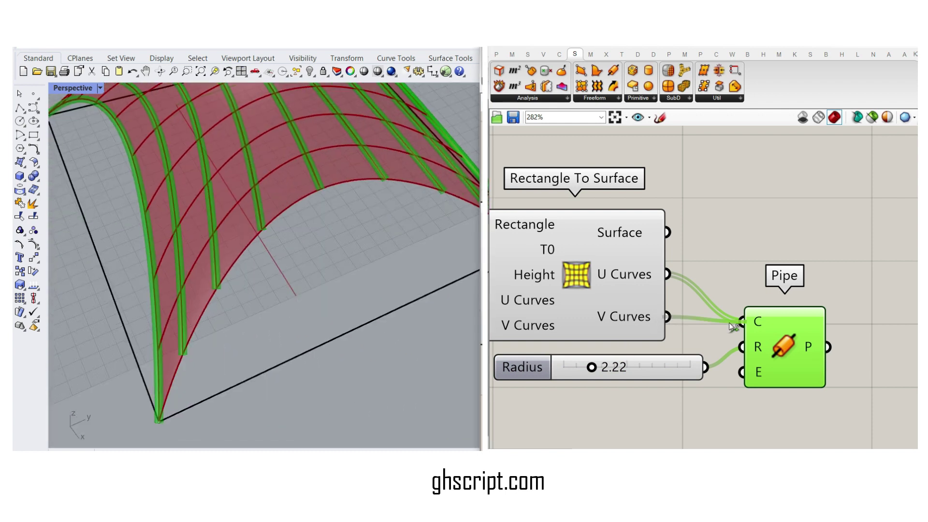
pyautogui.keyDown('shift'); pyautogui.moveTo(729, 323); pyautogui.dragTo(742, 322); pyautogui.keyUp('shift')
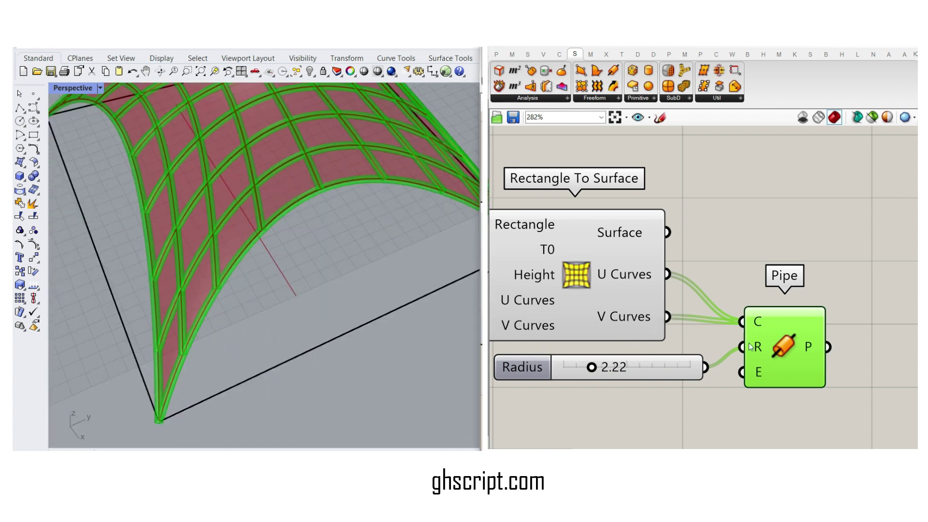
# Step: Bake the Pipe component's P output into the Rhino model and inspect the resulting grid
pyautogui.rightClick(810, 344)
pyautogui.click(841, 358)
pyautogui.press('Return')
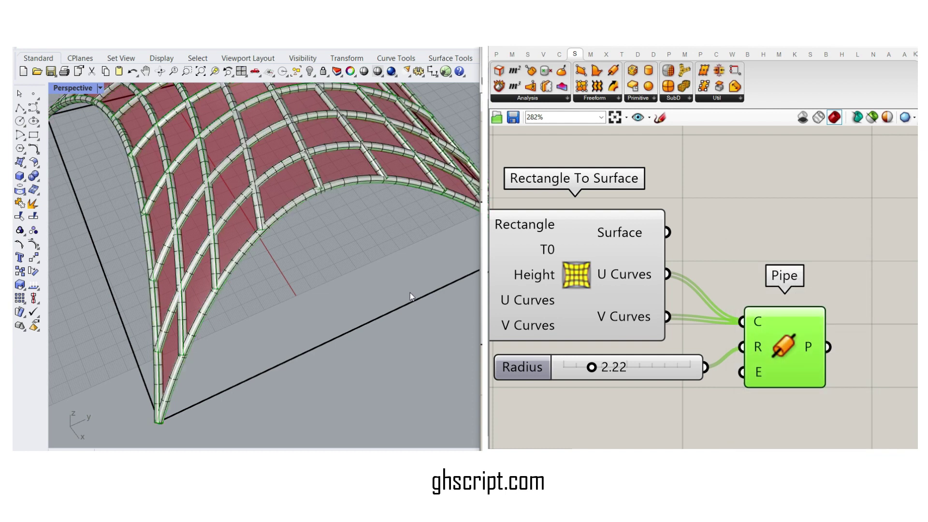
pyautogui.scroll(-6, 293, 283)
pyautogui.moveTo(293, 283); pyautogui.dragTo(329, 314, button='right')
pyautogui.scroll(6, 355, 325)
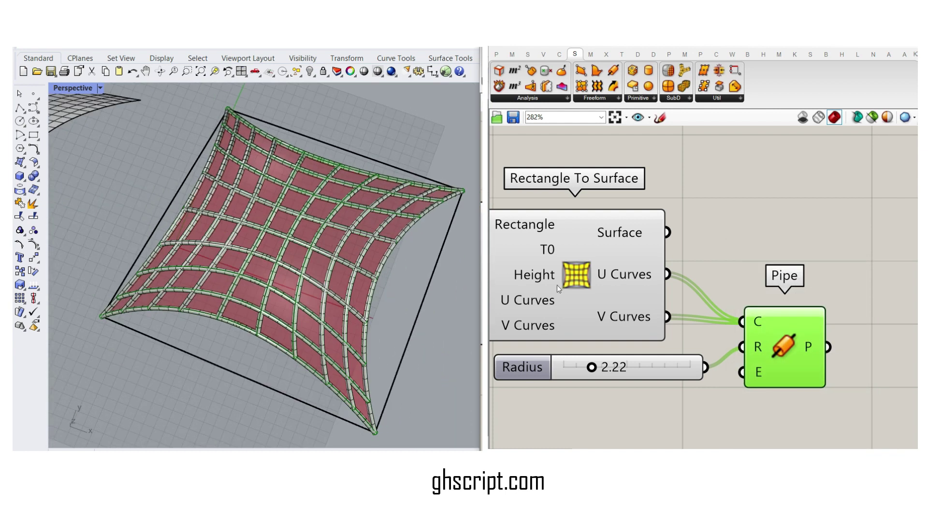
pyautogui.scroll(-3, 557, 288)
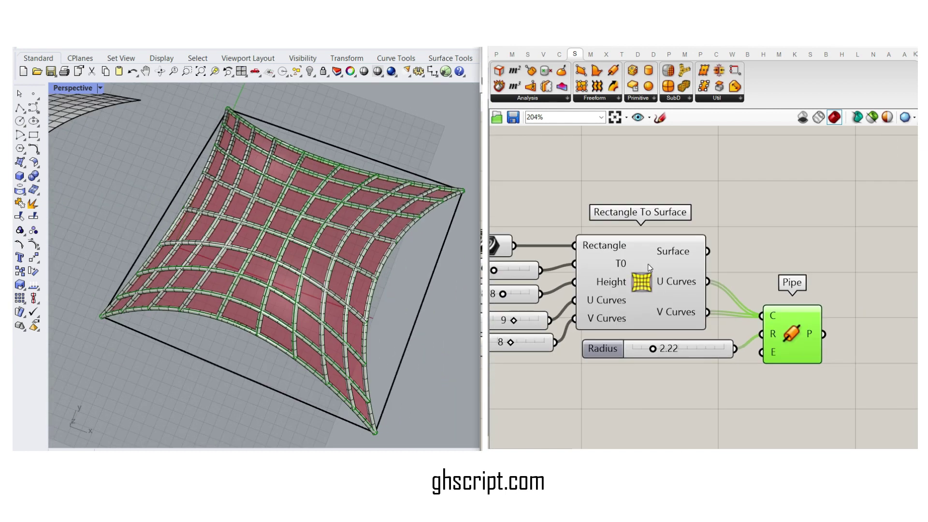
pyautogui.moveTo(604, 255); pyautogui.dragTo(651, 220, button='right')
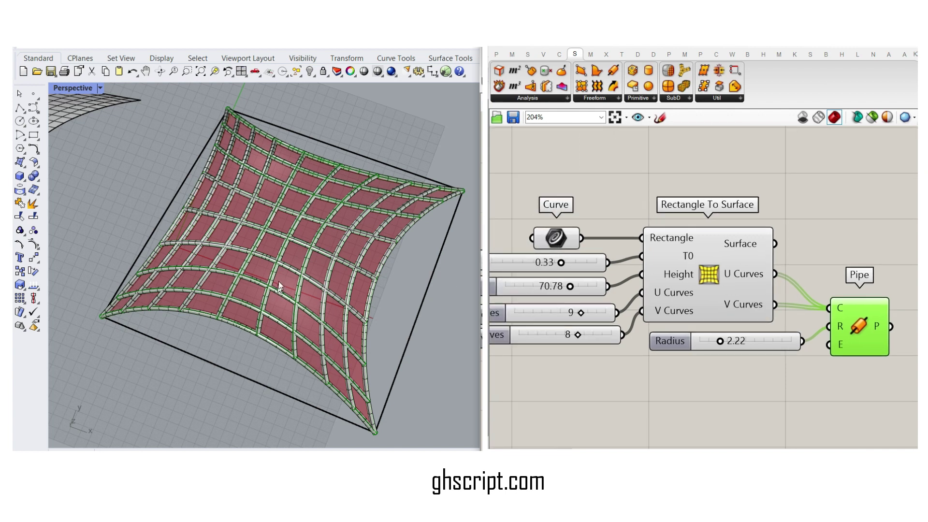